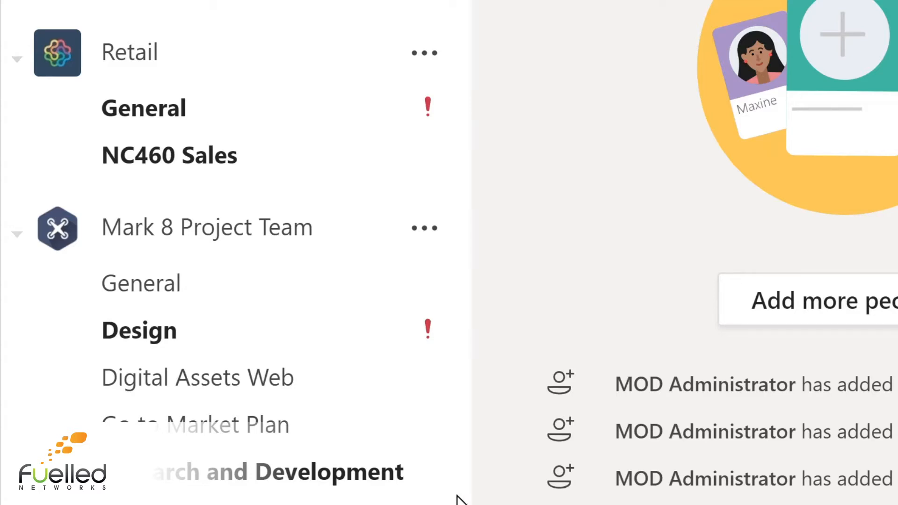
Step: Open the Monthly Reports channel of the Sales and Marketing team
scroll(458, 496, "down", 3)
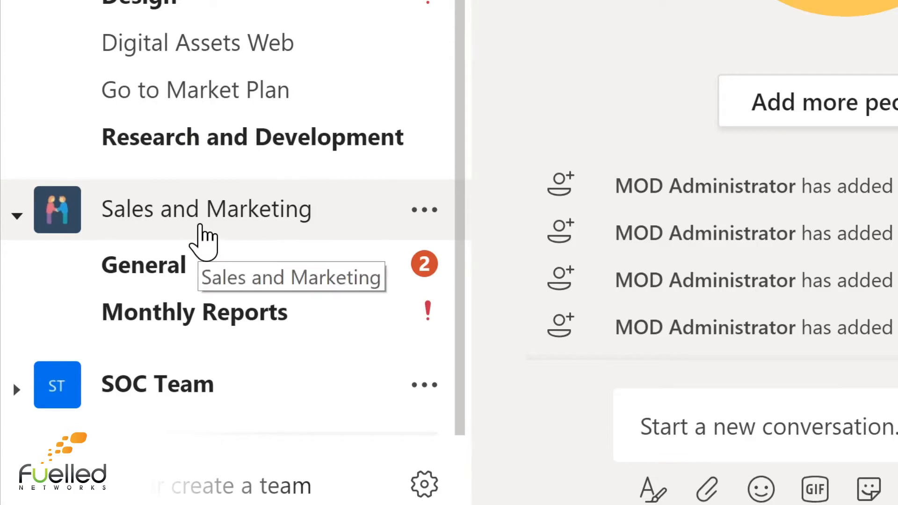
mouse_move(408, 280)
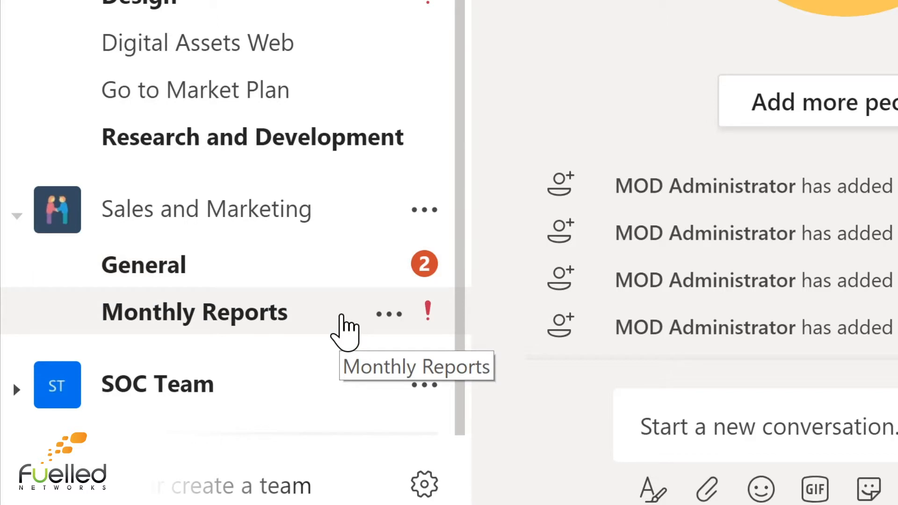
left_click(342, 315)
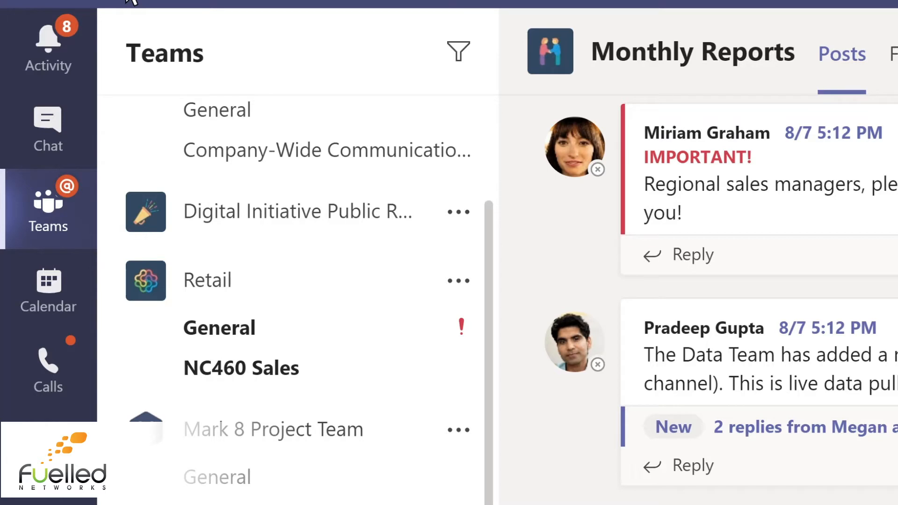
Step: Filter the activity feed by the word "marketing"
left_click(67, 65)
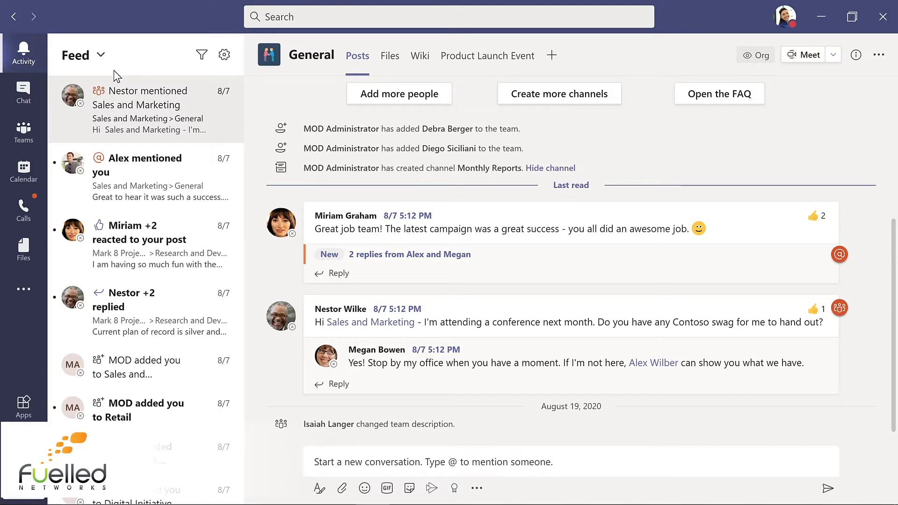
left_click(202, 55)
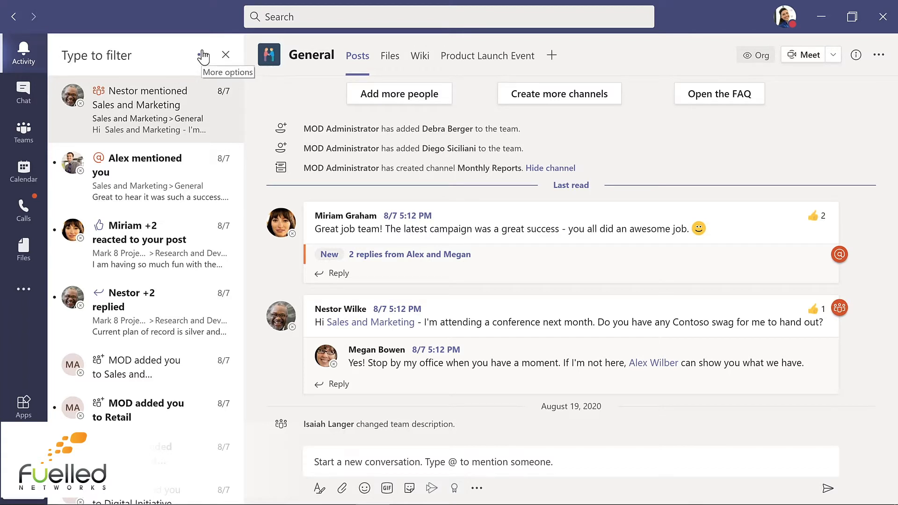
type("ma")
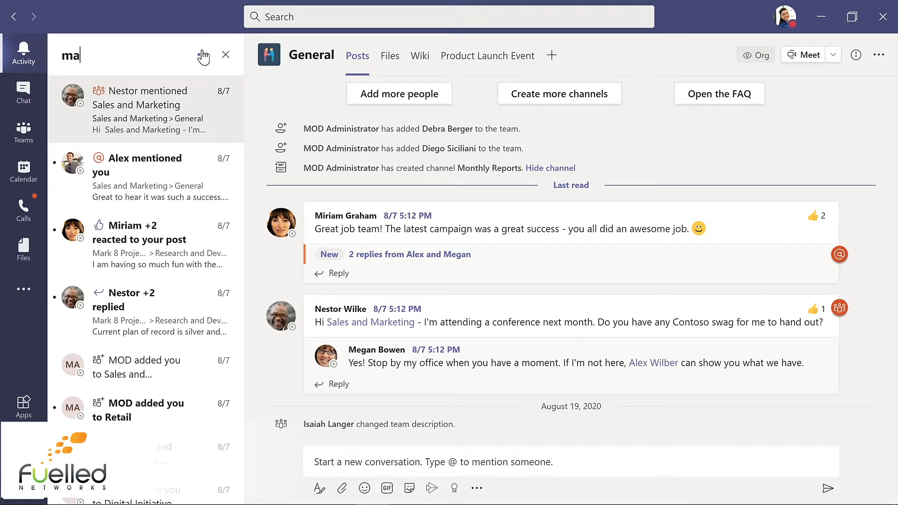
type("rketing")
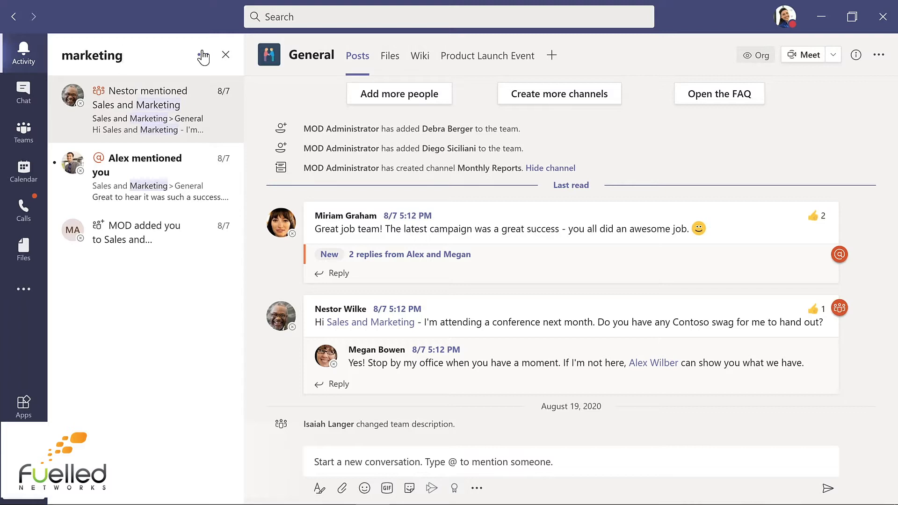
Step: Review the Chat, Calendar, Calls, Files and Apps areas in turn, and examine the options available for the account profile
left_click(23, 93)
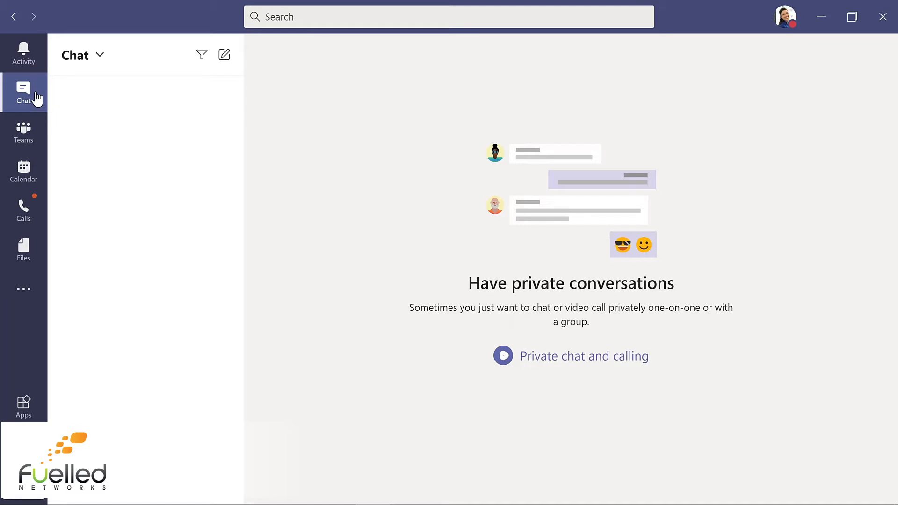
left_click(24, 171)
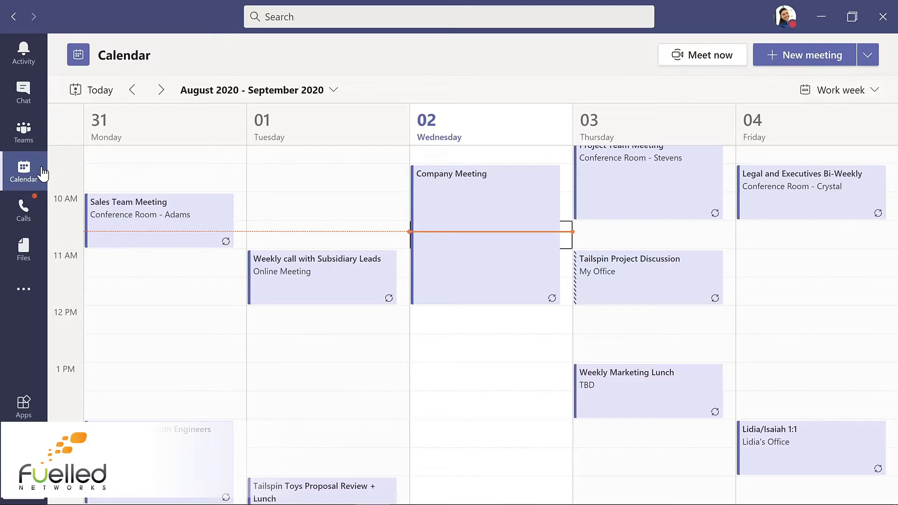
left_click(24, 210)
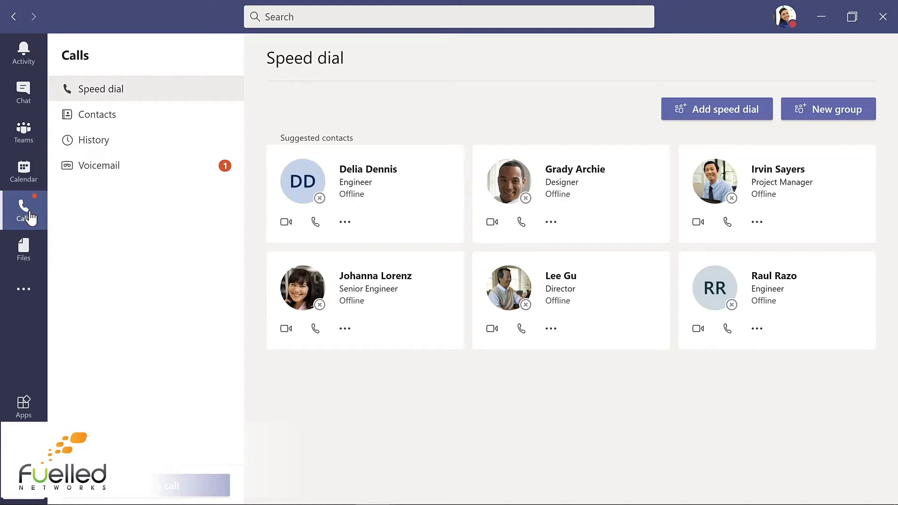
left_click(33, 256)
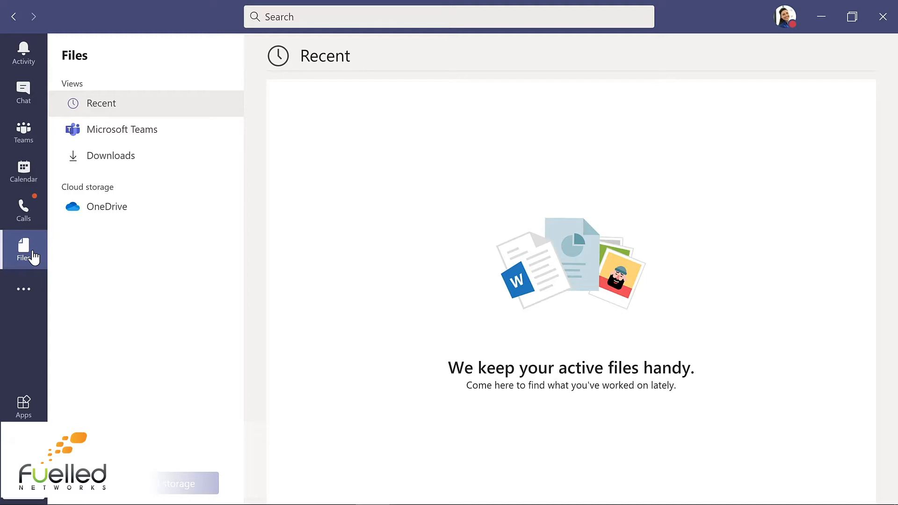
left_click(24, 407)
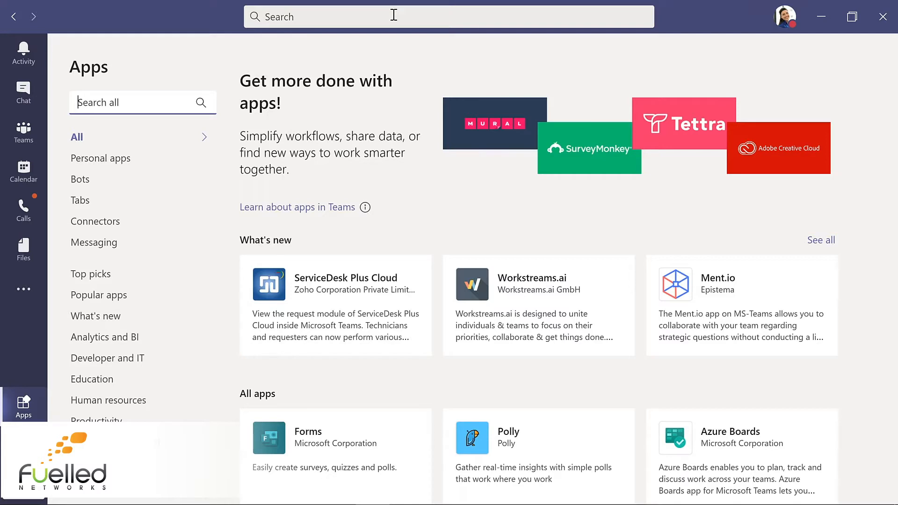
left_click(784, 23)
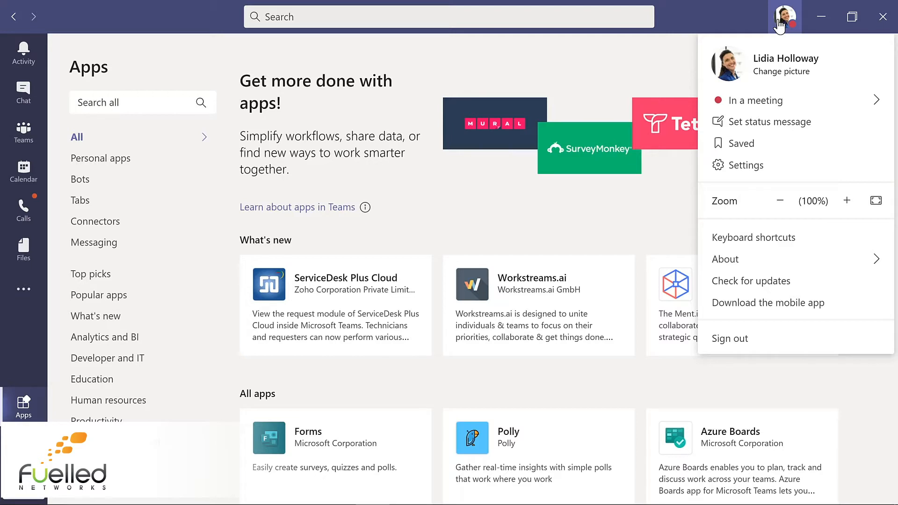
Step: Start creating a new team from scratch and make it private
left_click(37, 138)
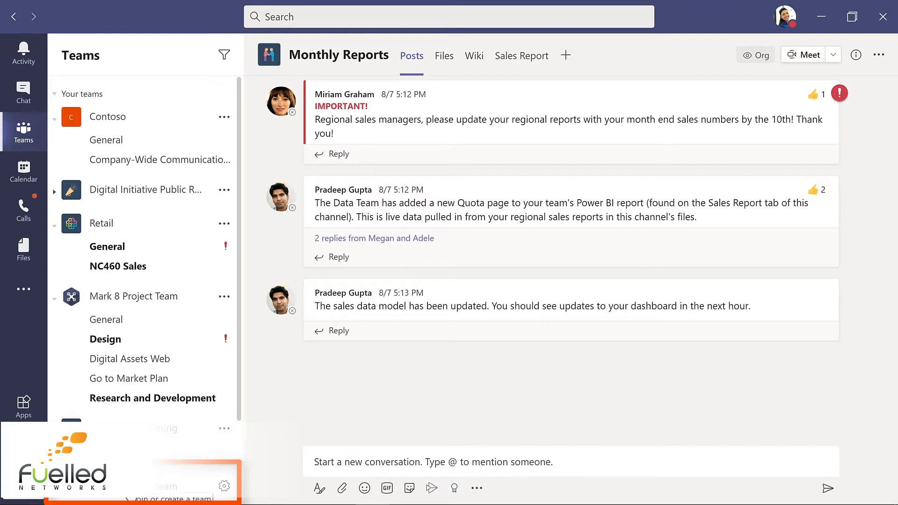
left_click(131, 498)
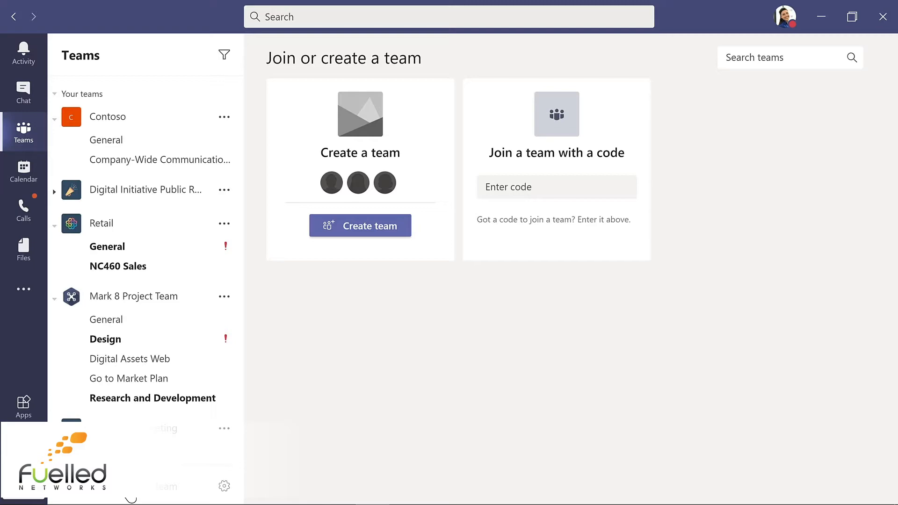
left_click(366, 225)
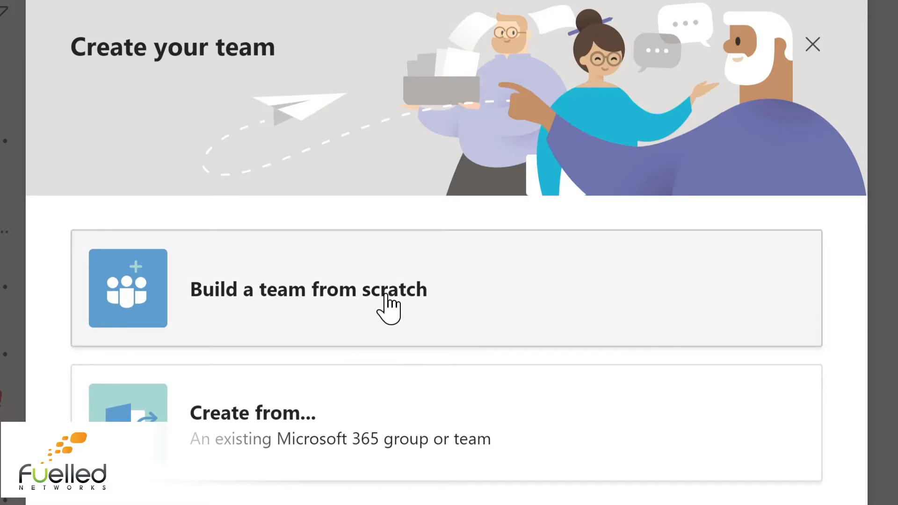
left_click(388, 308)
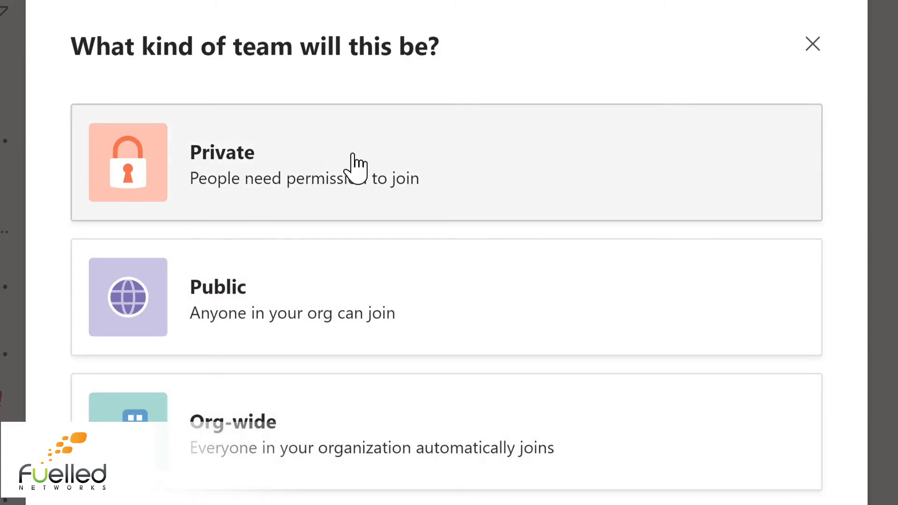
left_click(355, 163)
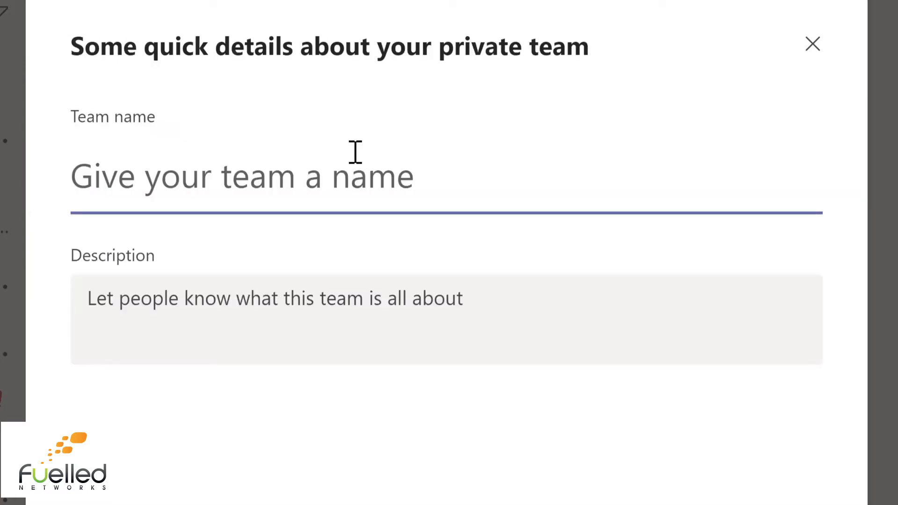
Step: Name the team Evergreen Project Team and describe it as "Planning and development of Contoso learning management system"
type("Evergre")
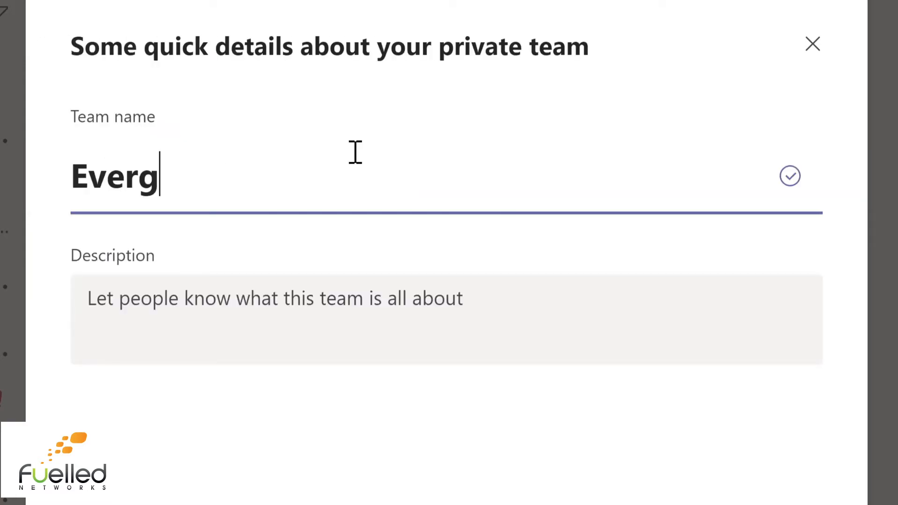
type("en Project Team")
key("Tab")
type("Planning and development of Contoso learning management system")
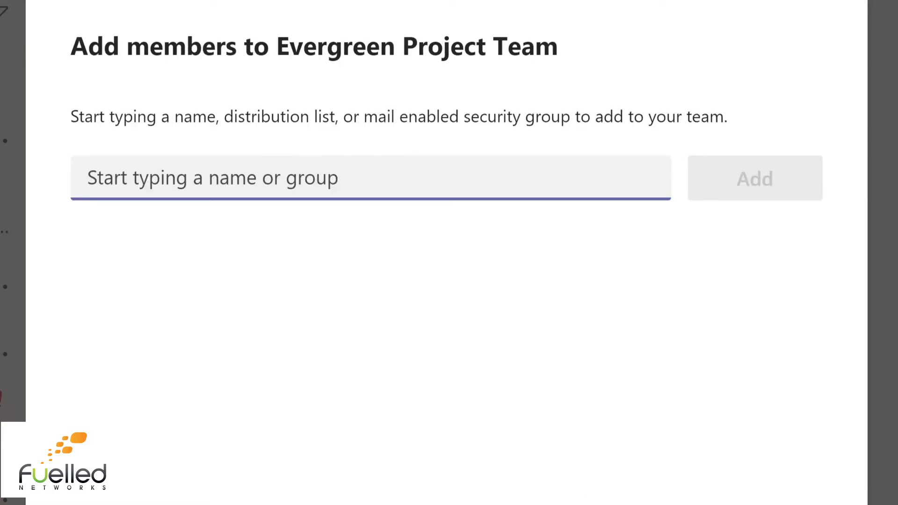
Step: Add the planner, project manager, IT admin and HR manager as members of the Evergreen Project Team and finish the team setup
type("Lynn")
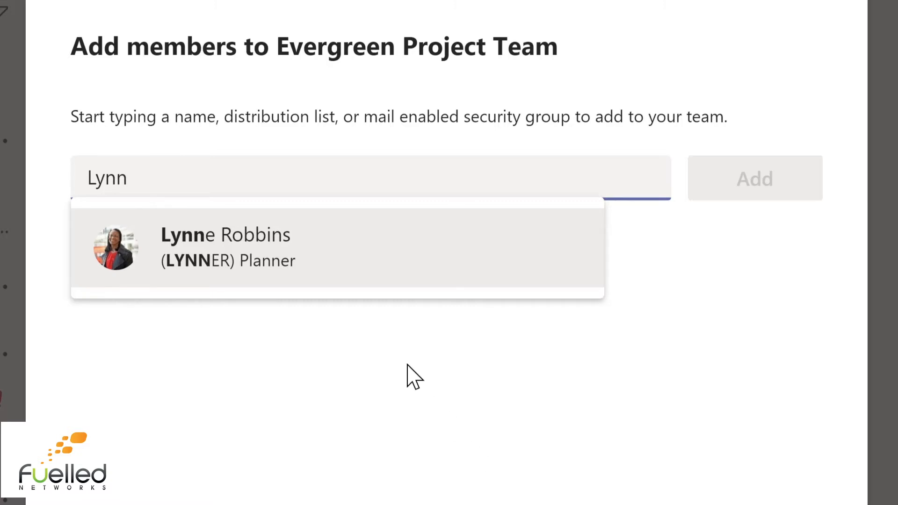
left_click(264, 258)
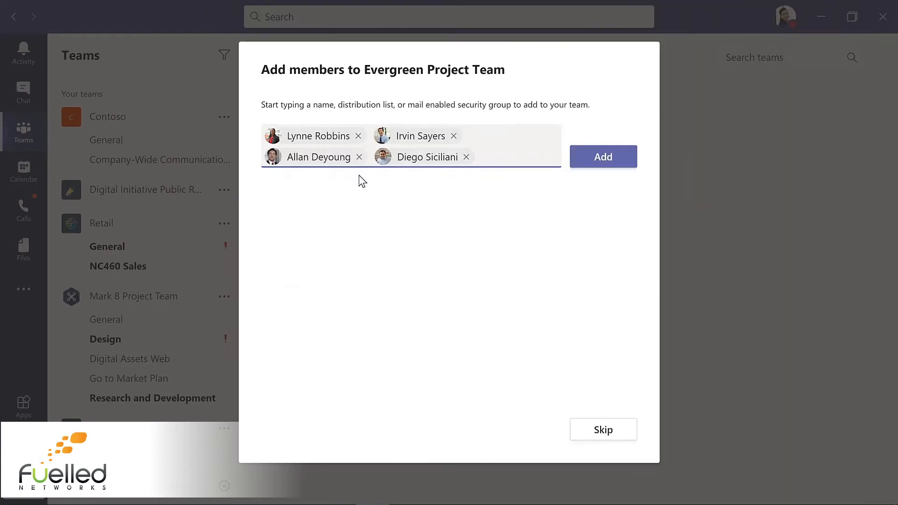
left_click(604, 161)
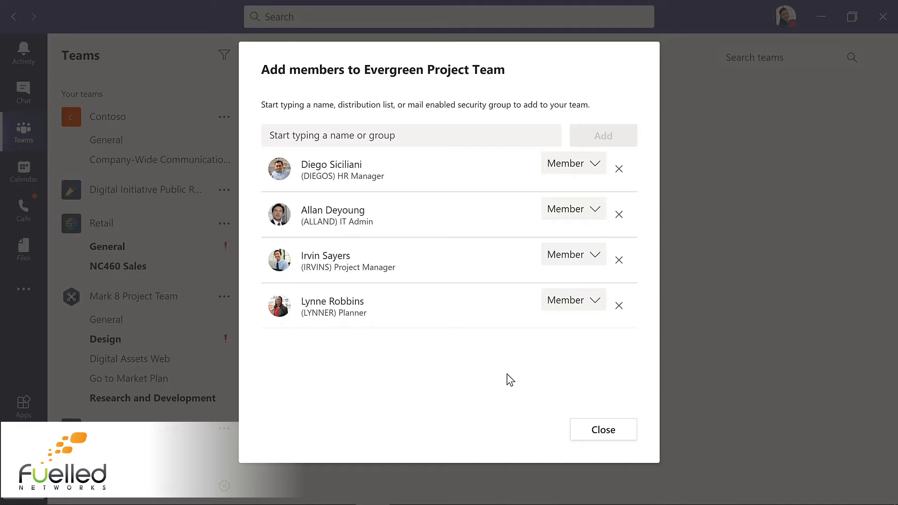
left_click(602, 430)
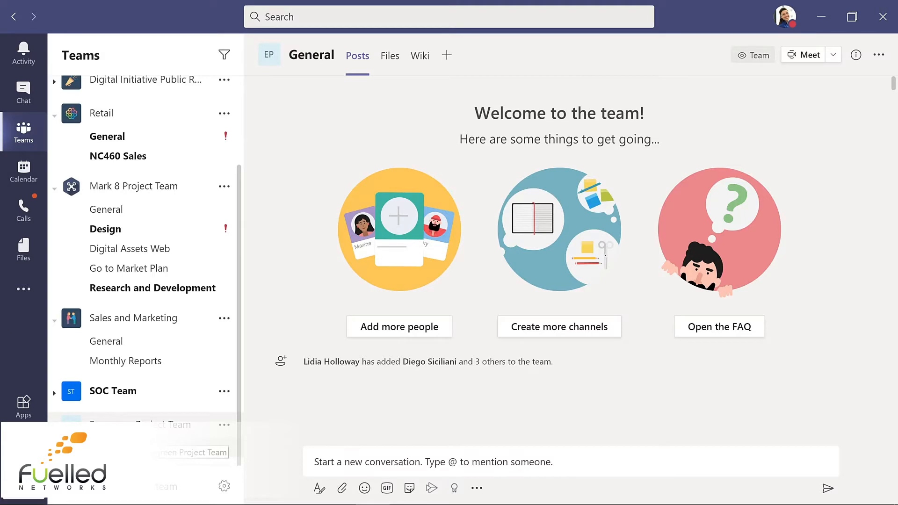
Step: Move the Evergreen Project Team up the team list, between Mark 8 Project Team and Sales and Marketing
left_click_drag(140, 418, 141, 236)
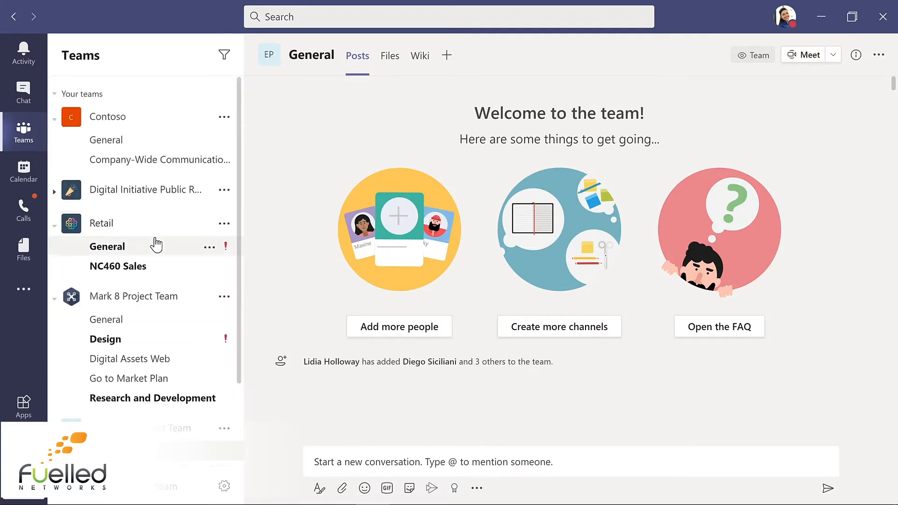
scroll(240, 442, "down", 2)
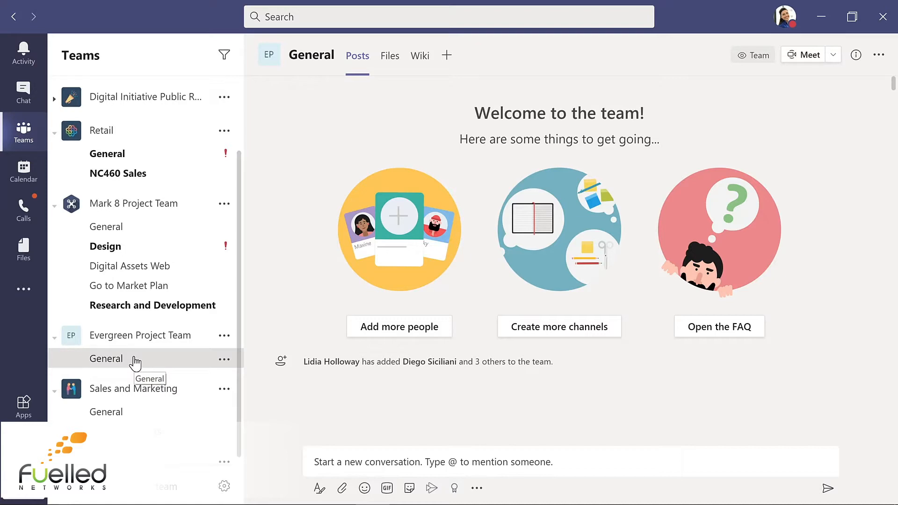
Step: Post "I'm excited to start planning our new LMS!" with a smile emoji in the Evergreen Project Team's General channel
left_click(315, 466)
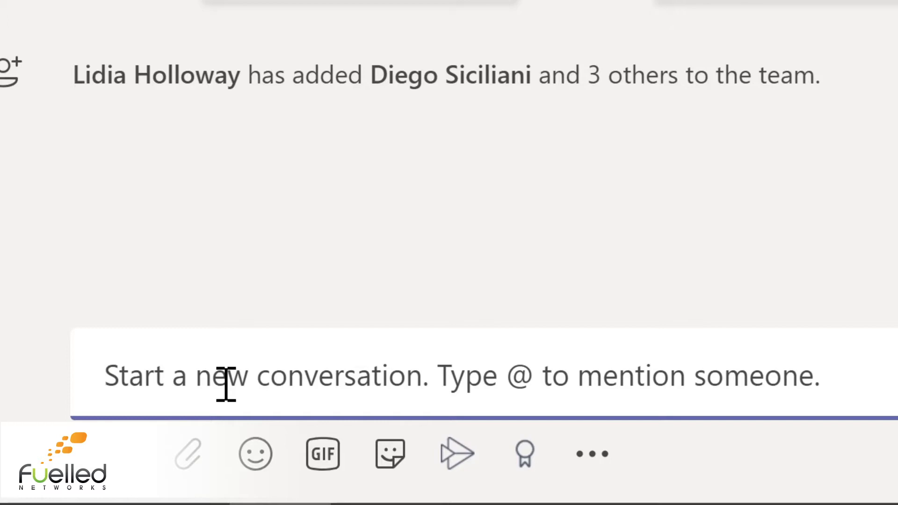
type("I'm excited to start planning our new LMS!")
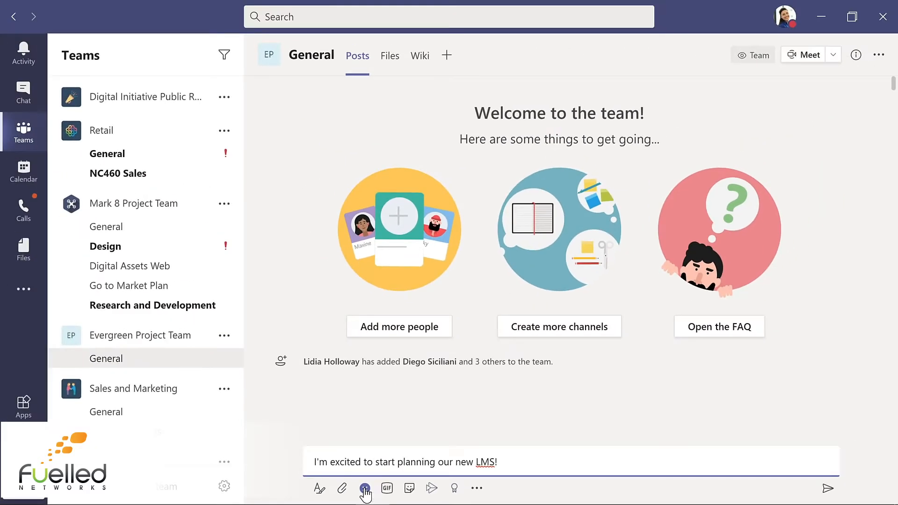
left_click(365, 489)
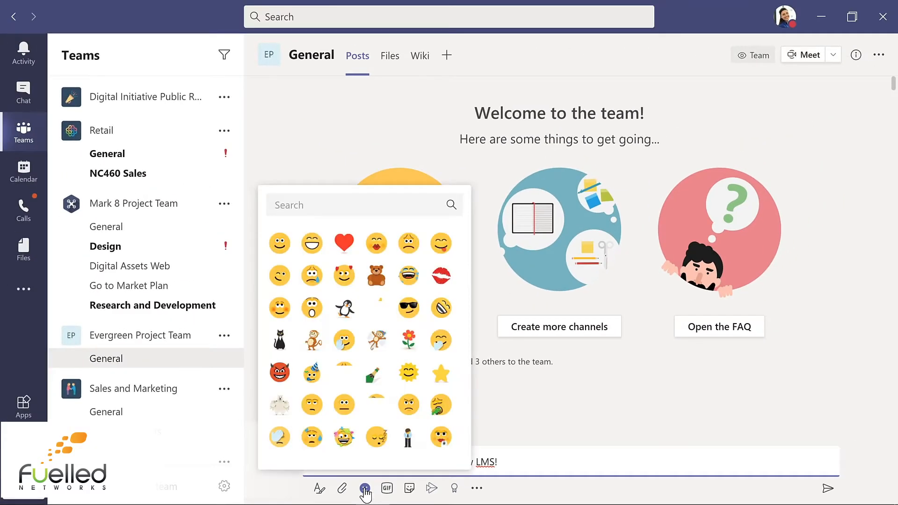
left_click(279, 244)
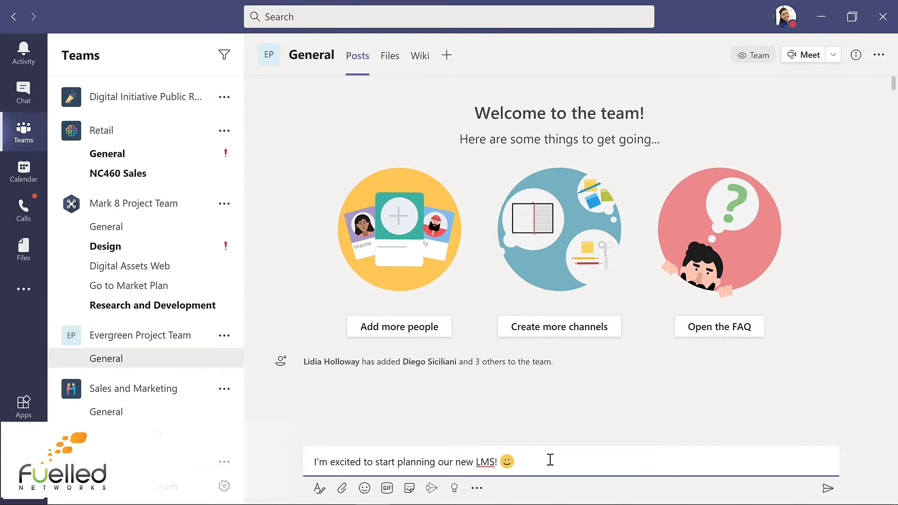
left_click(828, 489)
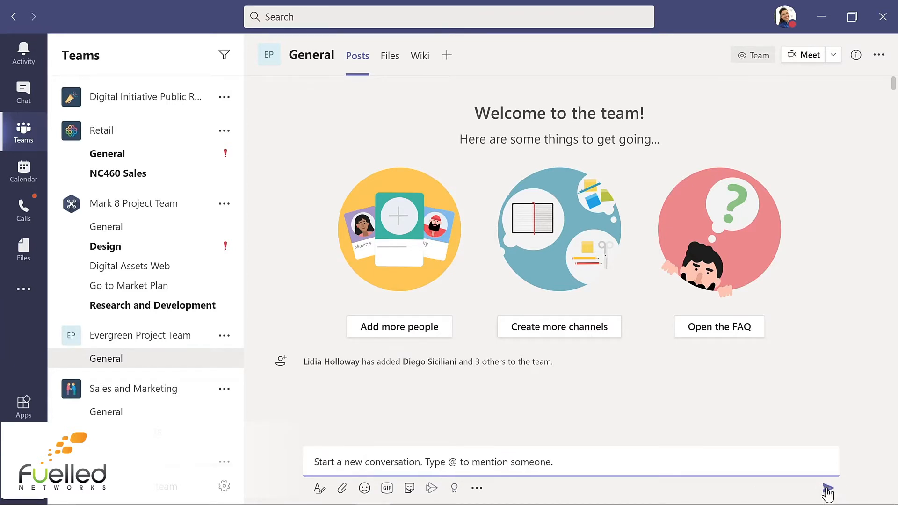
left_click(275, 443)
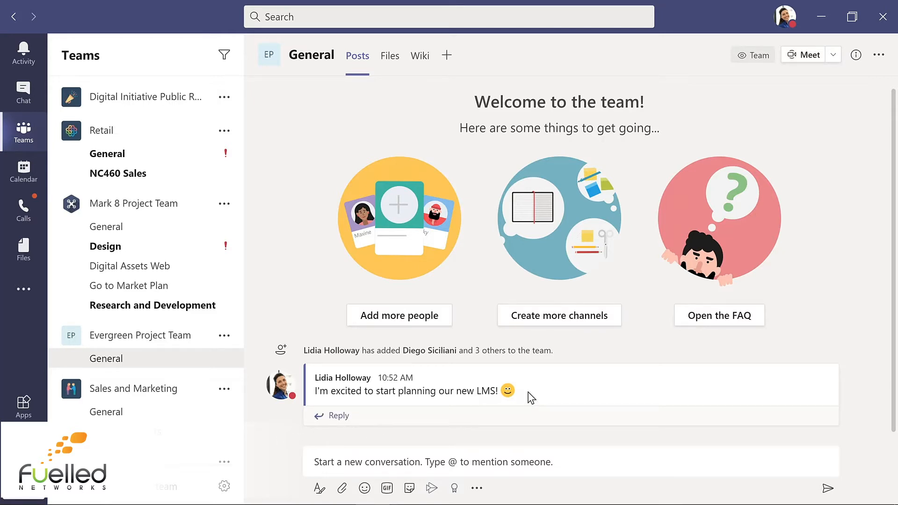
Step: Edit the posted LMS message so it begins with a mention of the Evergreen Project Team followed by a comma, and save it
mouse_move(532, 398)
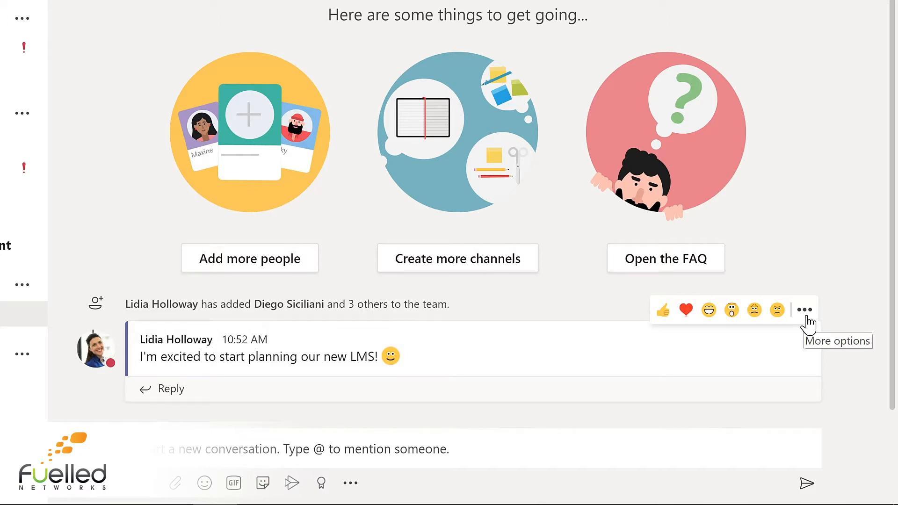
left_click(808, 322)
mouse_move(807, 323)
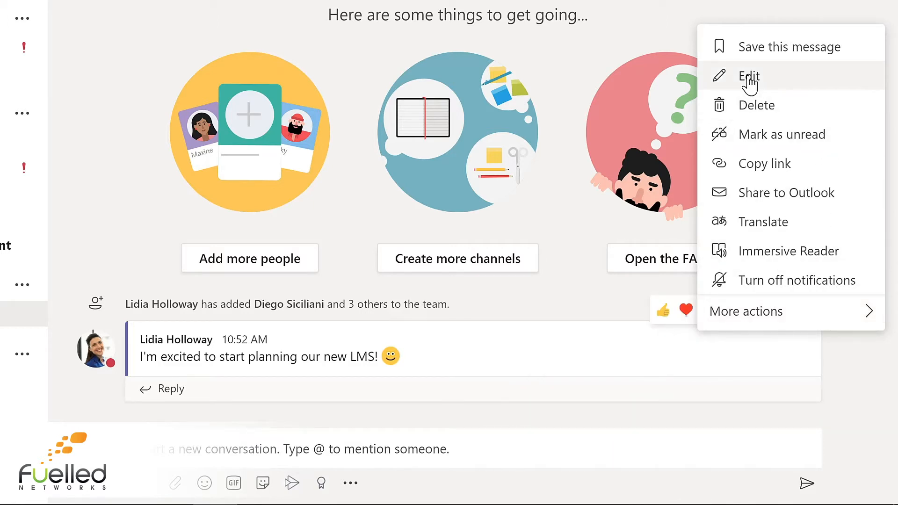
left_click(749, 76)
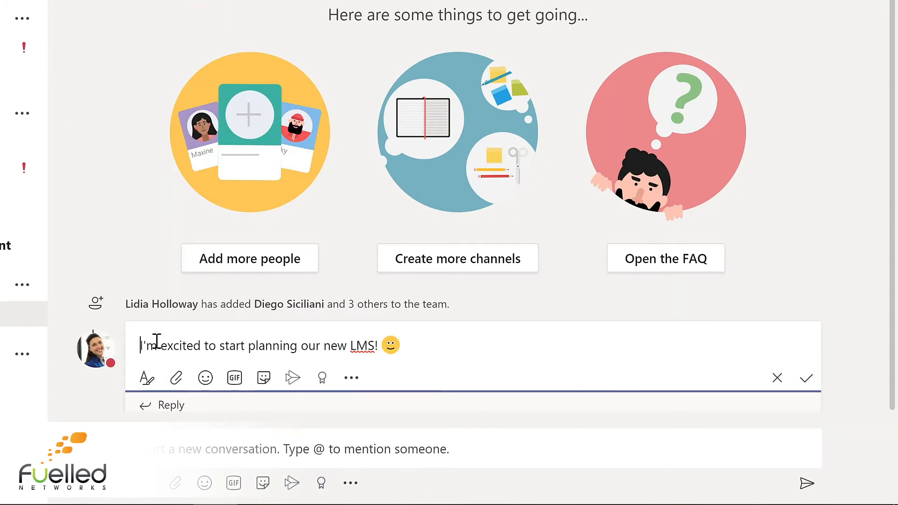
type("@")
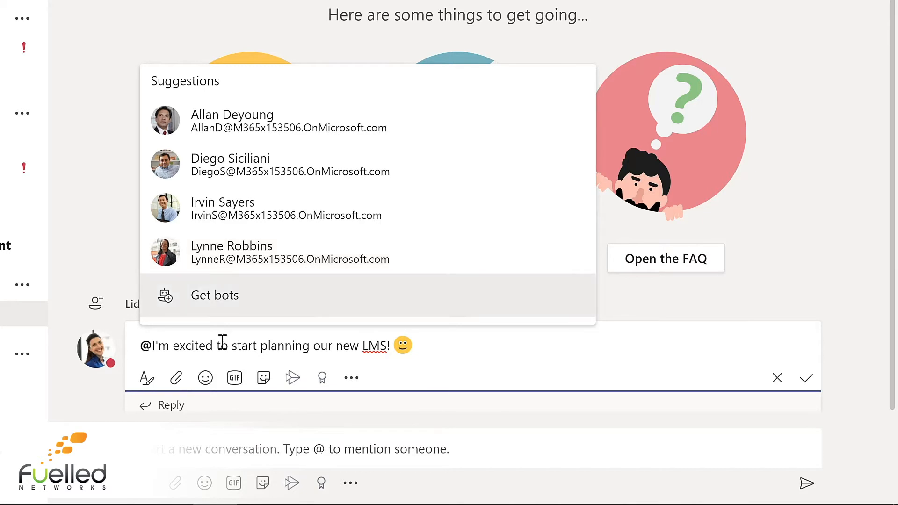
type("team")
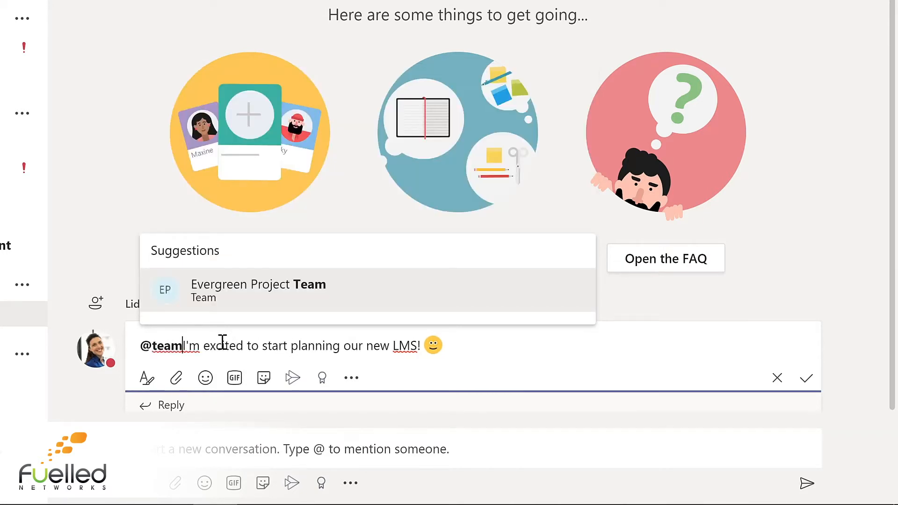
left_click(246, 298)
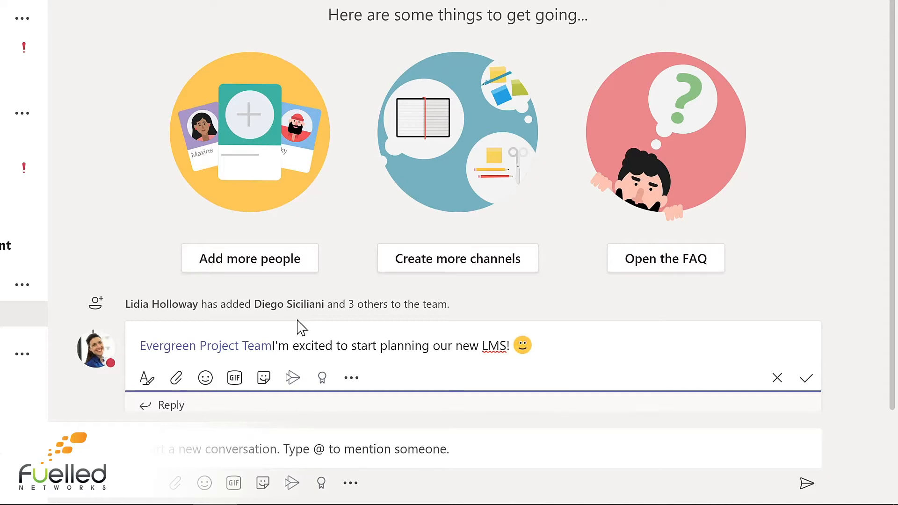
type(",")
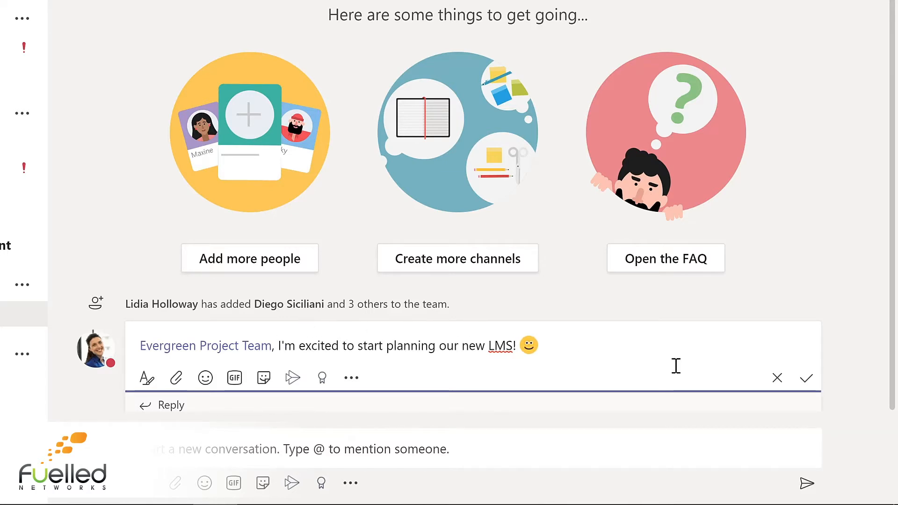
left_click(807, 380)
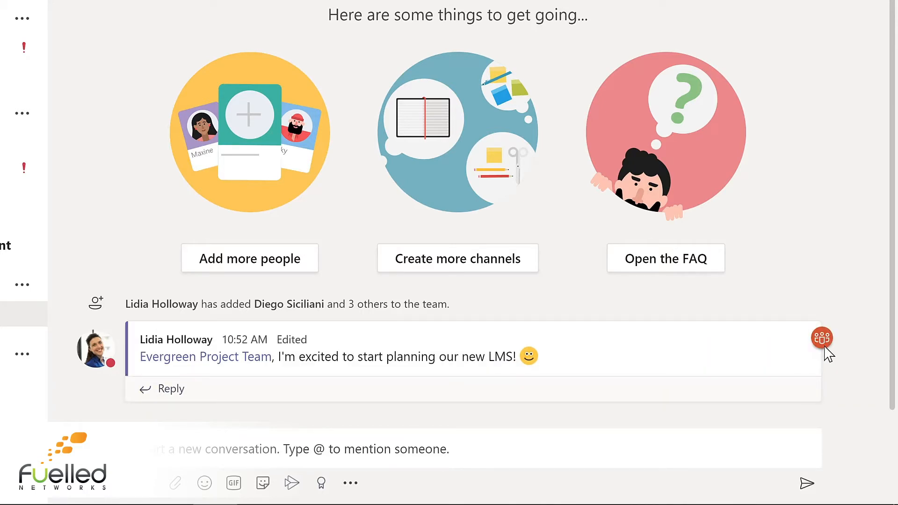
mouse_move(825, 346)
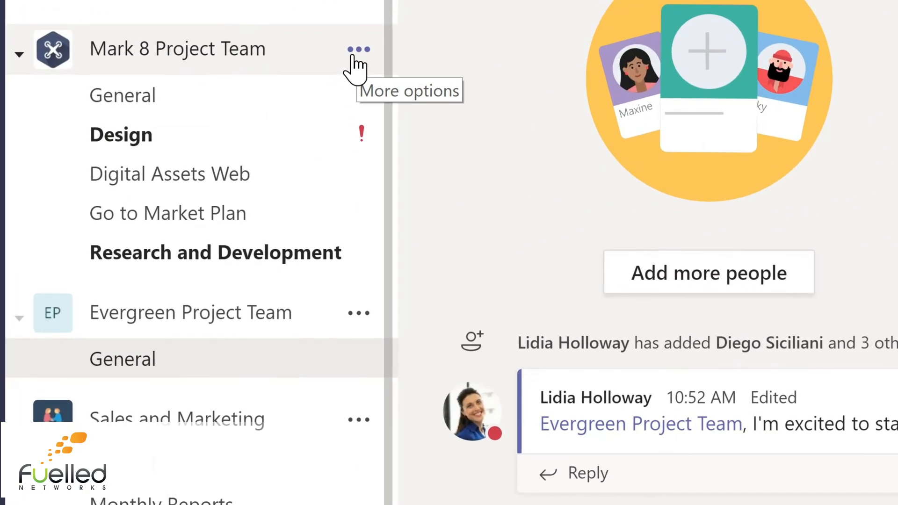
Step: Review the Mark 8 Project Team's management page, covering its owners, full list of members and guests, channels and analytics
left_click(355, 53)
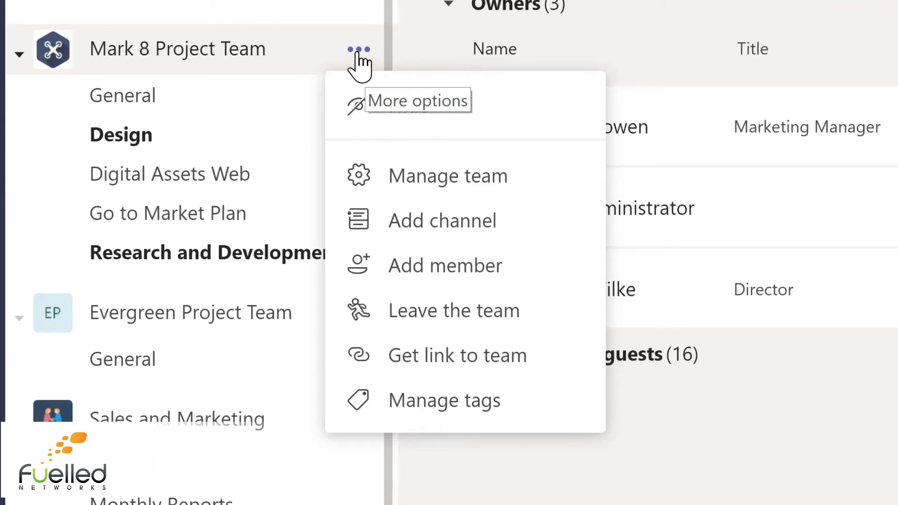
left_click(434, 181)
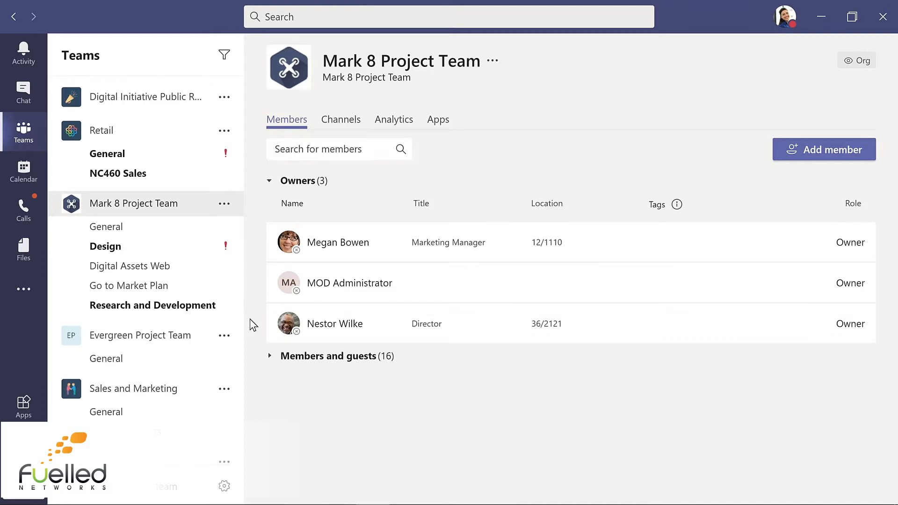
left_click(305, 360)
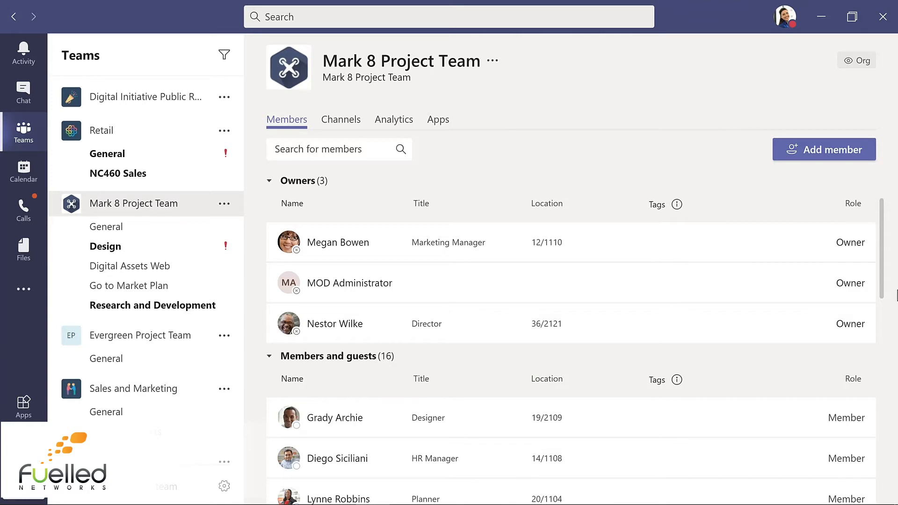
scroll(884, 285, "down", 3)
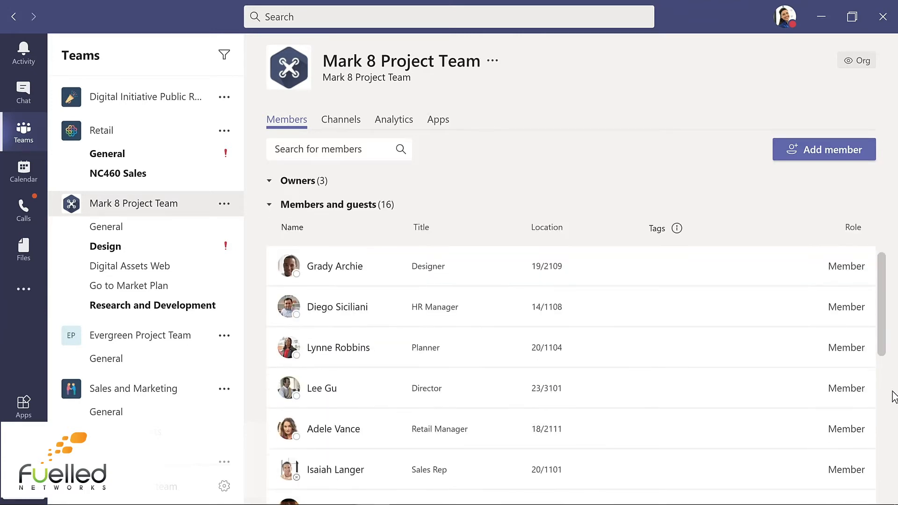
scroll(893, 402, "down", 4)
scroll(891, 484, "down", 5)
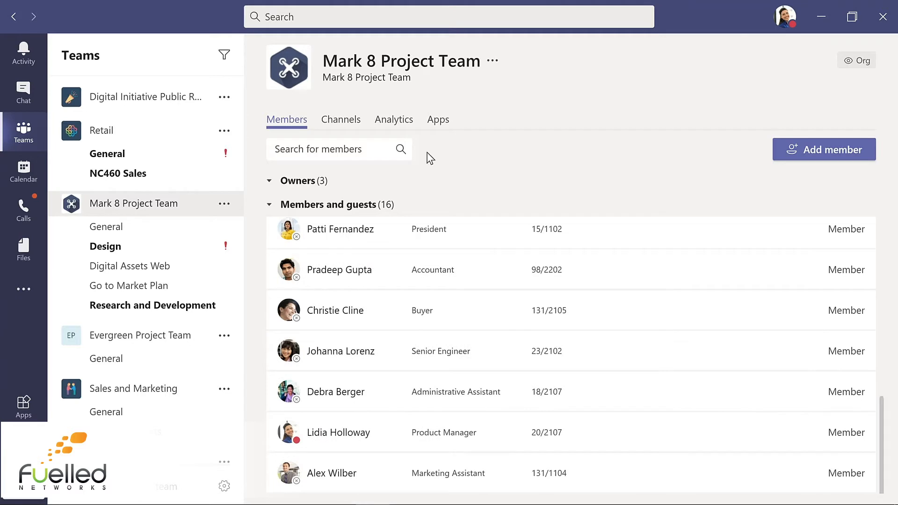
left_click(340, 121)
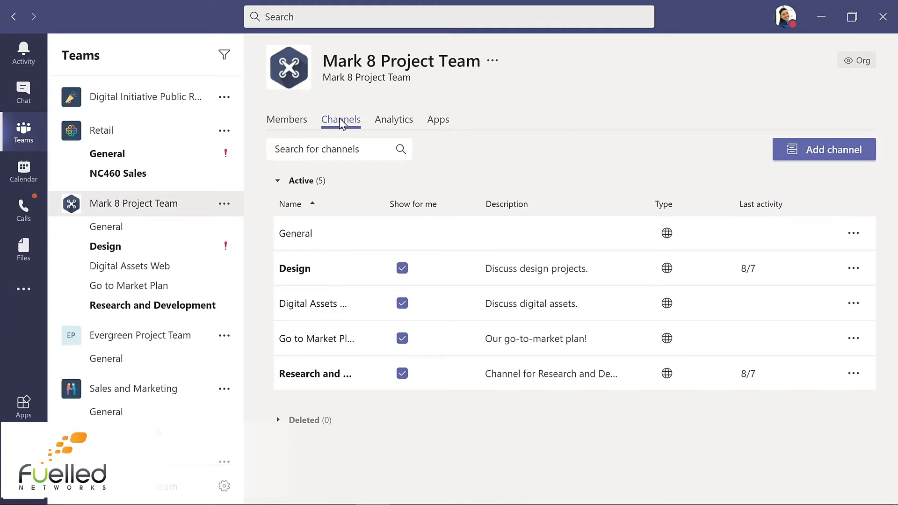
left_click(394, 123)
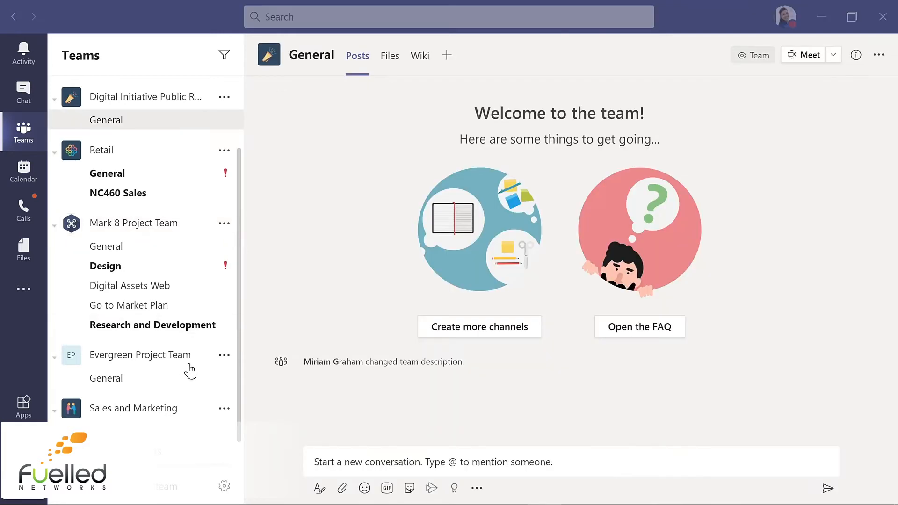
Step: Add the director as a member of the Evergreen Project Team
left_click(224, 356)
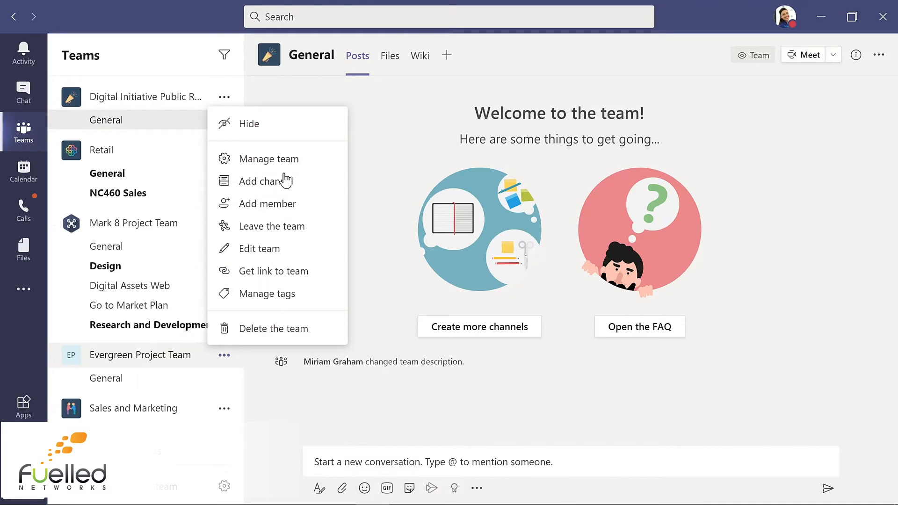
left_click(265, 206)
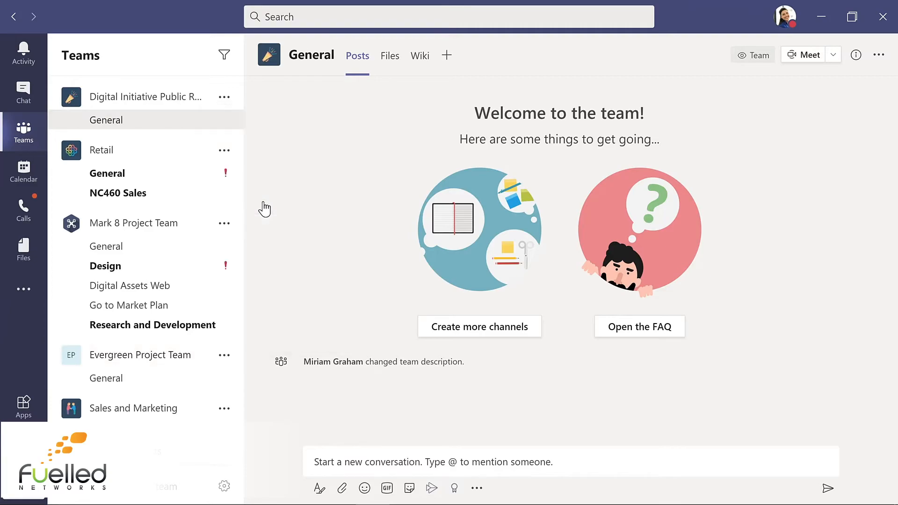
type("nestor")
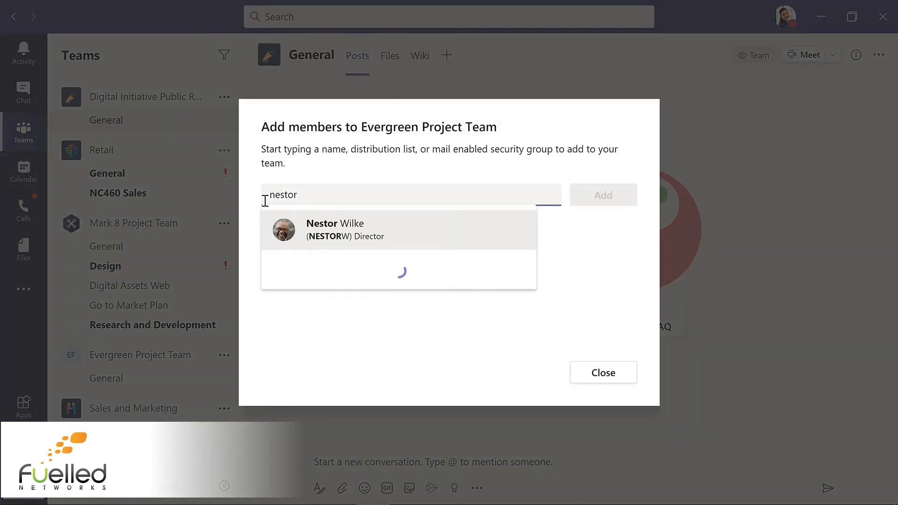
key("Return")
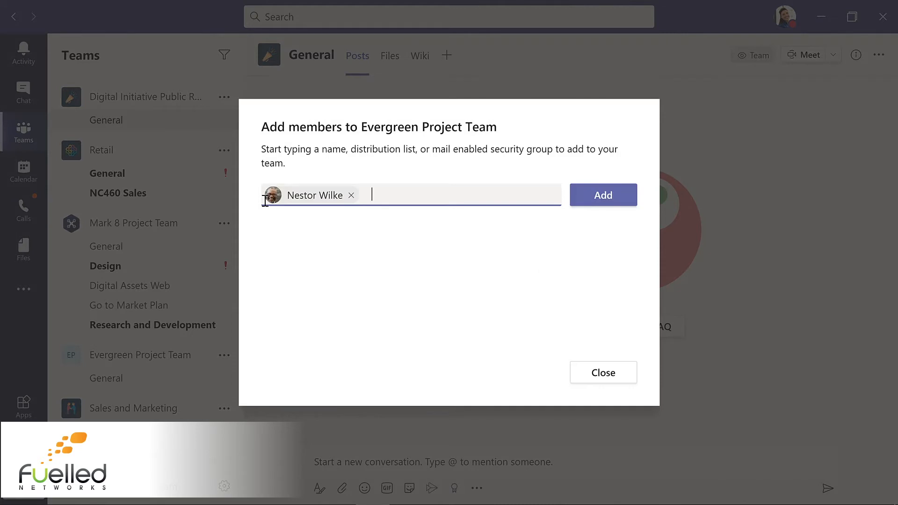
left_click(609, 201)
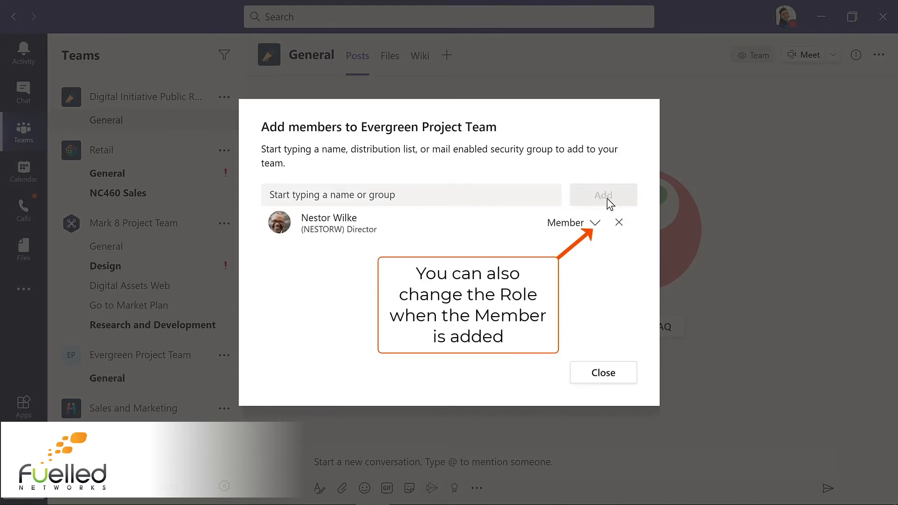
left_click(603, 370)
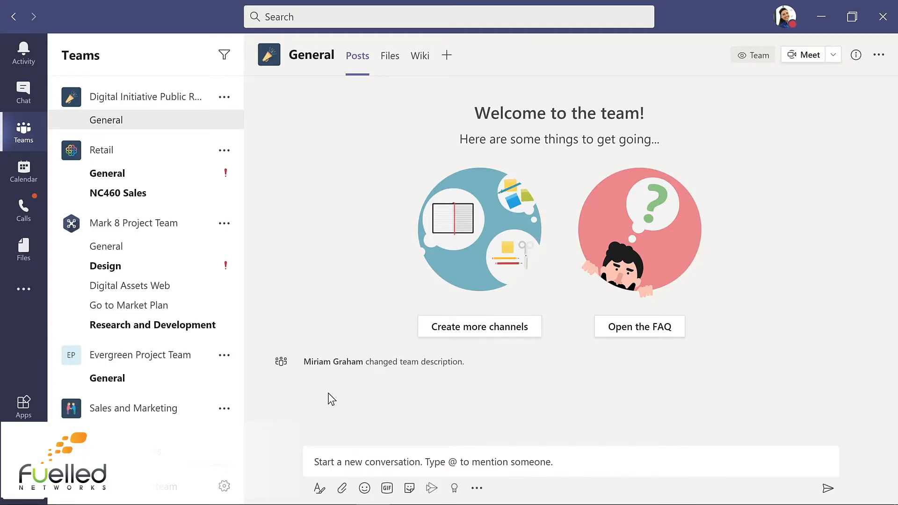
Step: Change the director's role in the Evergreen Project Team from Member to Owner
left_click(225, 357)
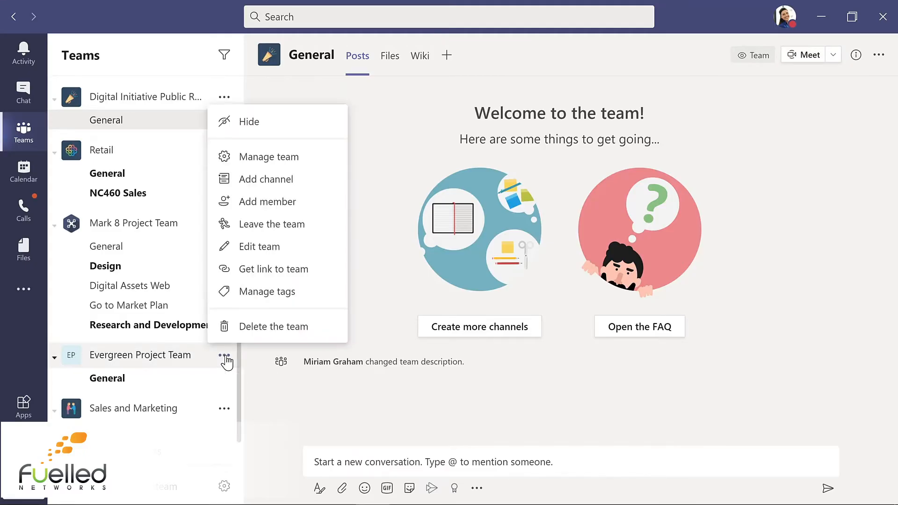
left_click(275, 158)
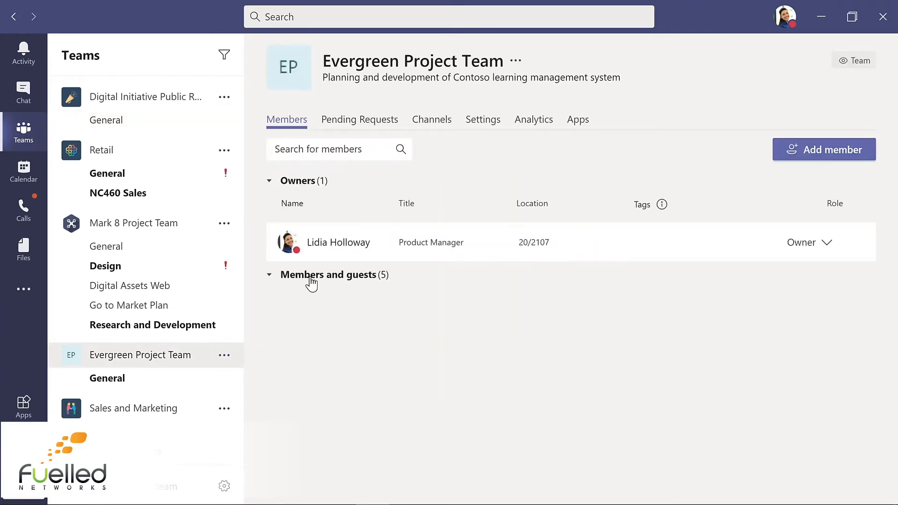
left_click(311, 281)
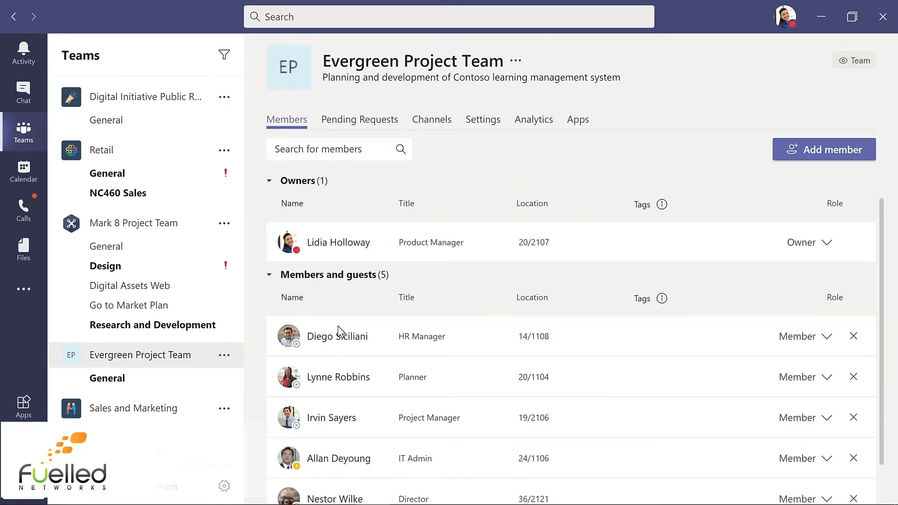
scroll(345, 349, "down", 1)
scroll(345, 349, "down", 1)
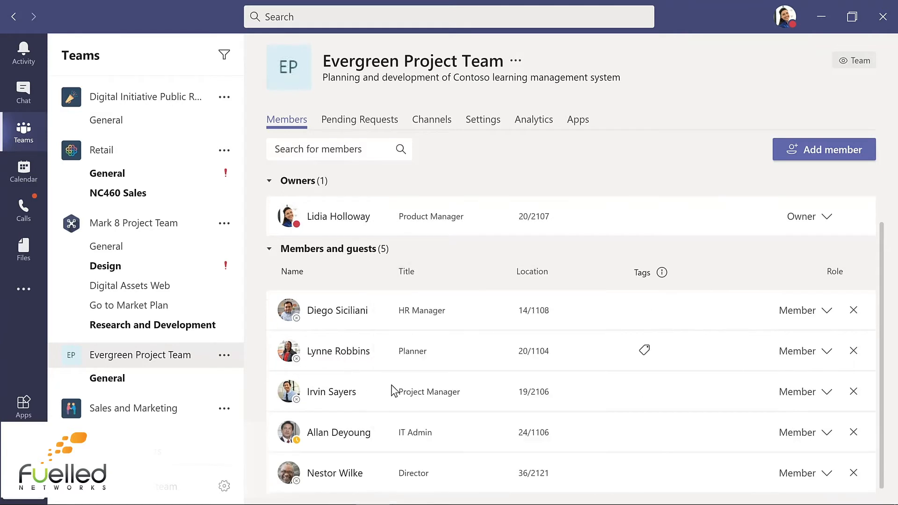
left_click(827, 477)
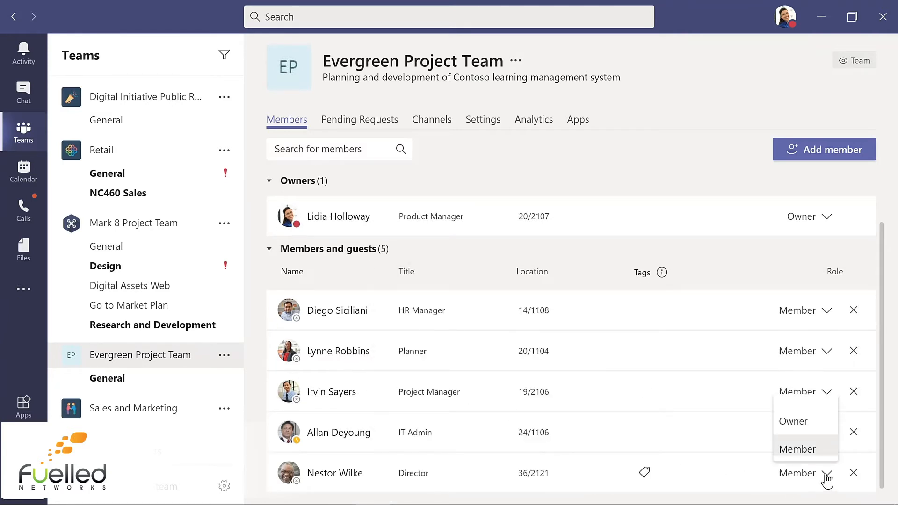
left_click(797, 422)
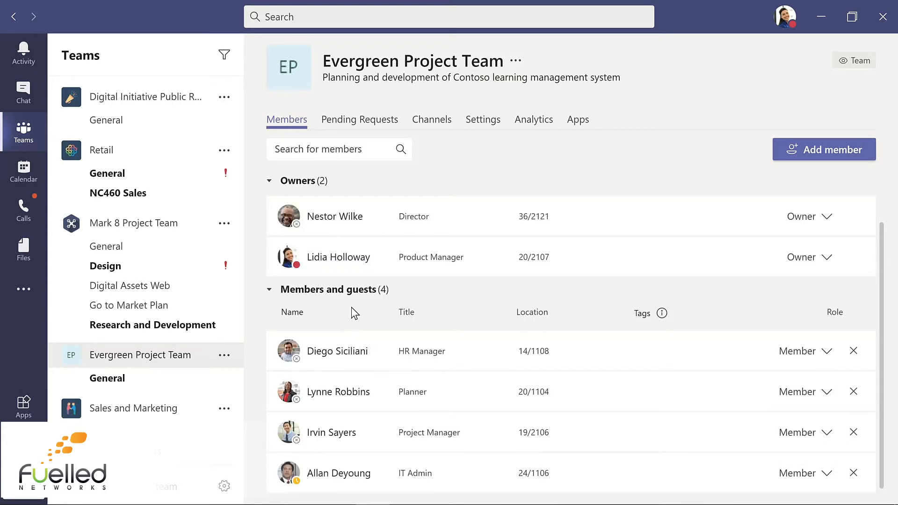
Step: Start a formatted post of type Announcement in the Evergreen Project Team's General channel
left_click(120, 377)
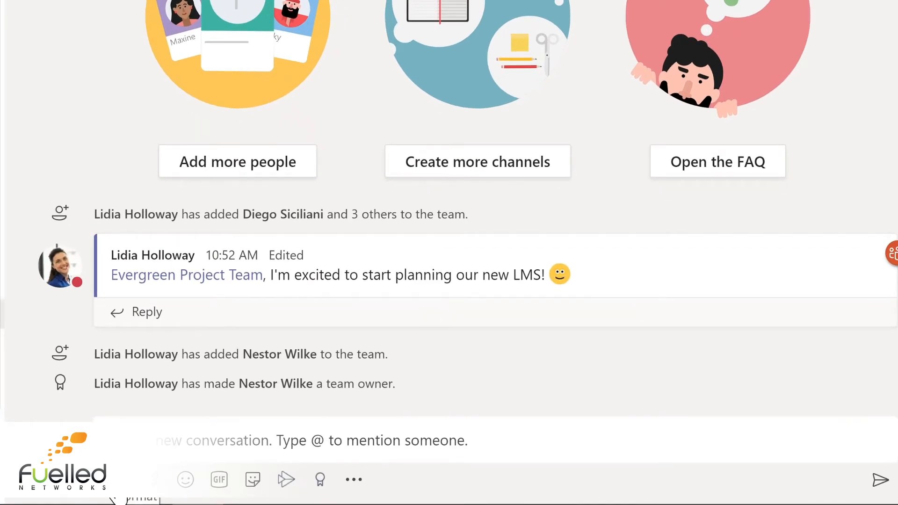
left_click(154, 479)
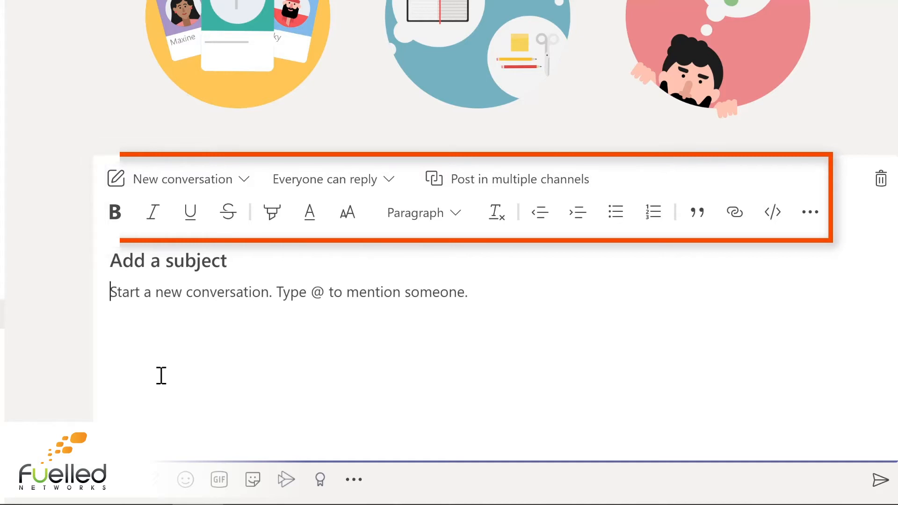
left_click(245, 187)
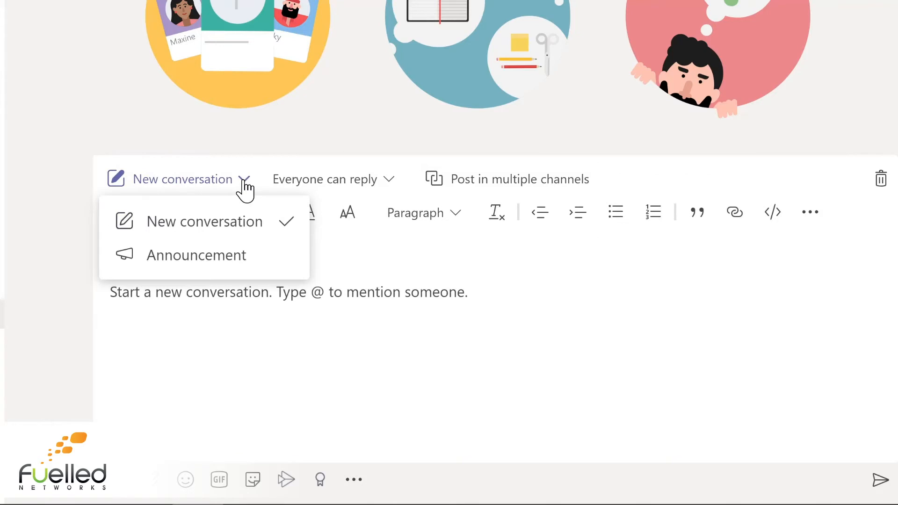
left_click(207, 258)
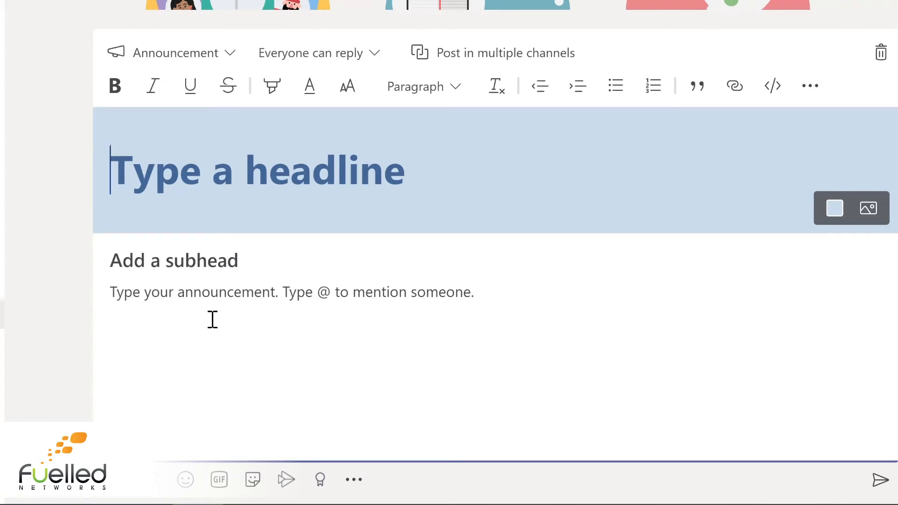
Step: Enter a headline welcoming the new director by first name and give the announcement banner a dark teal background
type("Welcome Nestor!")
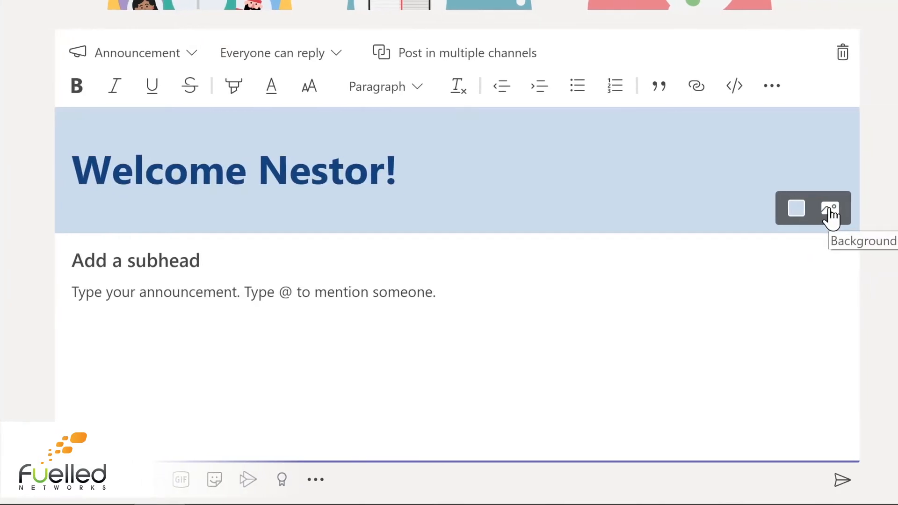
left_click(787, 210)
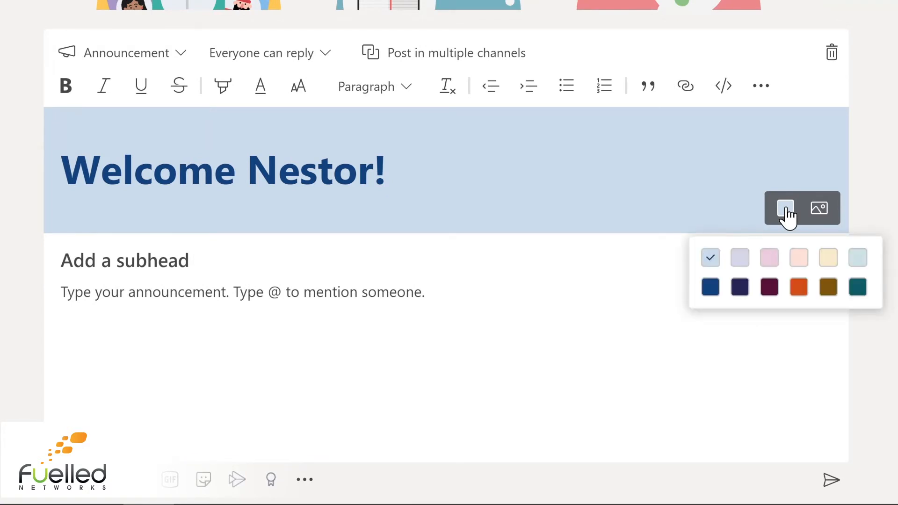
left_click(858, 287)
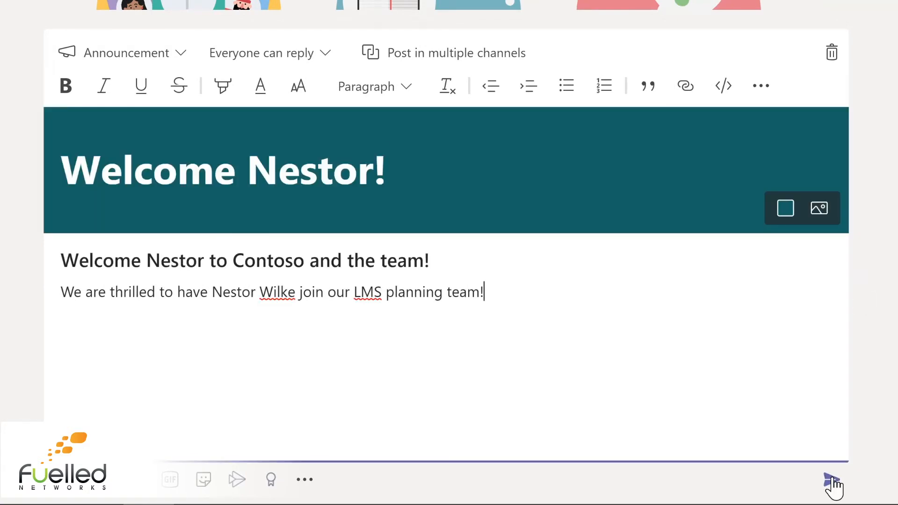
Step: Post the welcome announcement to the Evergreen Project Team's General channel
left_click(831, 481)
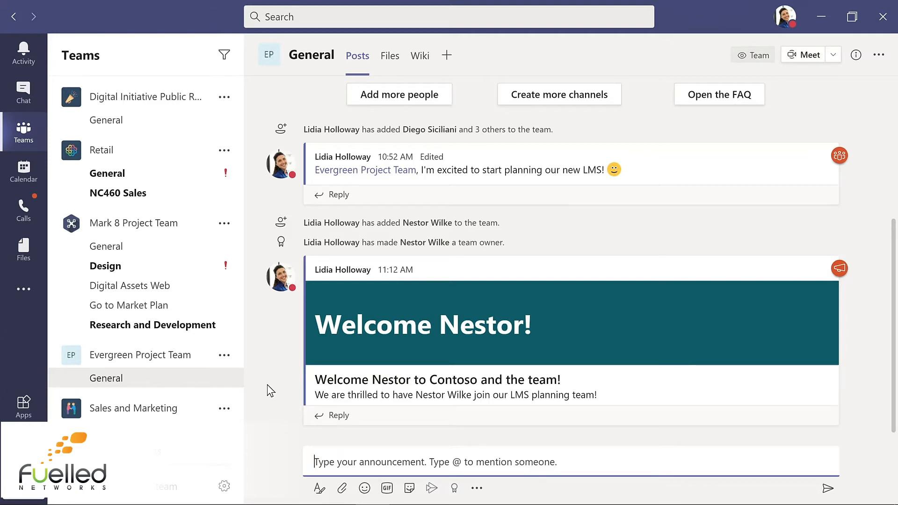
Step: Start a new channel in the Evergreen Project Team named "Design" with the description "Design and planning of LMS"
left_click(225, 356)
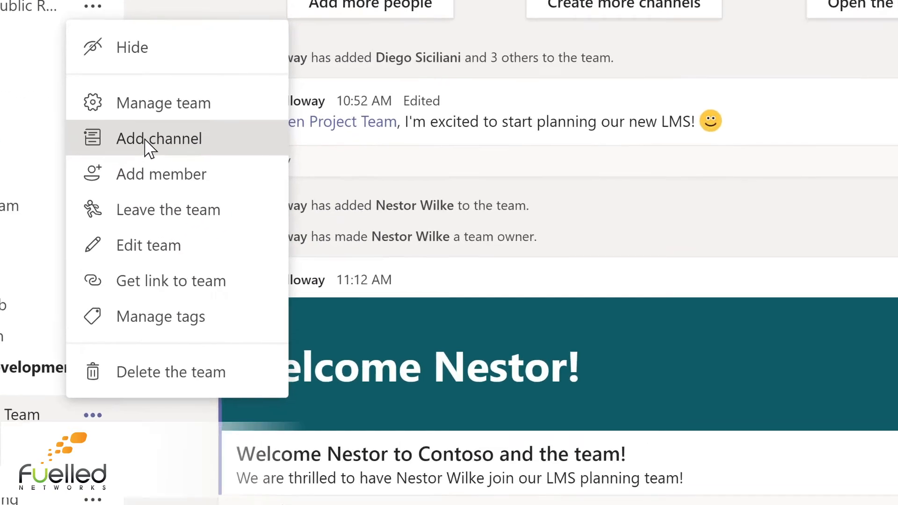
left_click(252, 180)
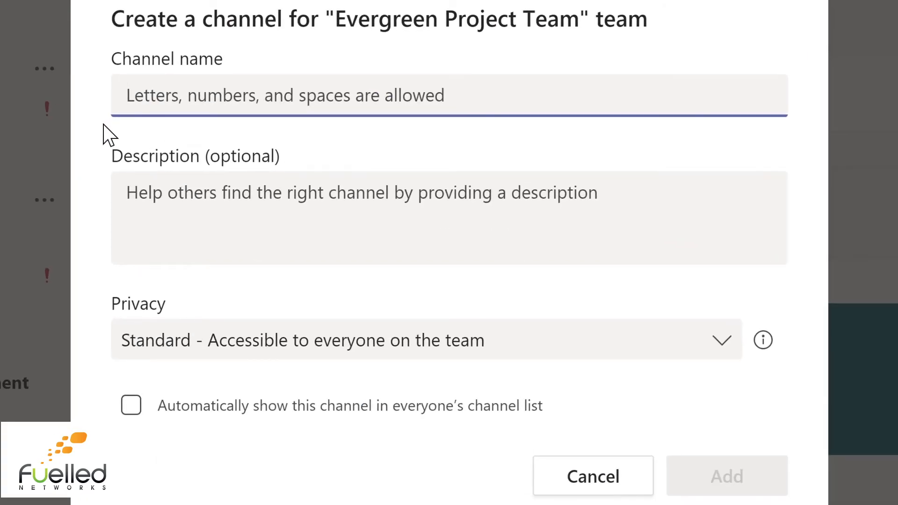
type("D")
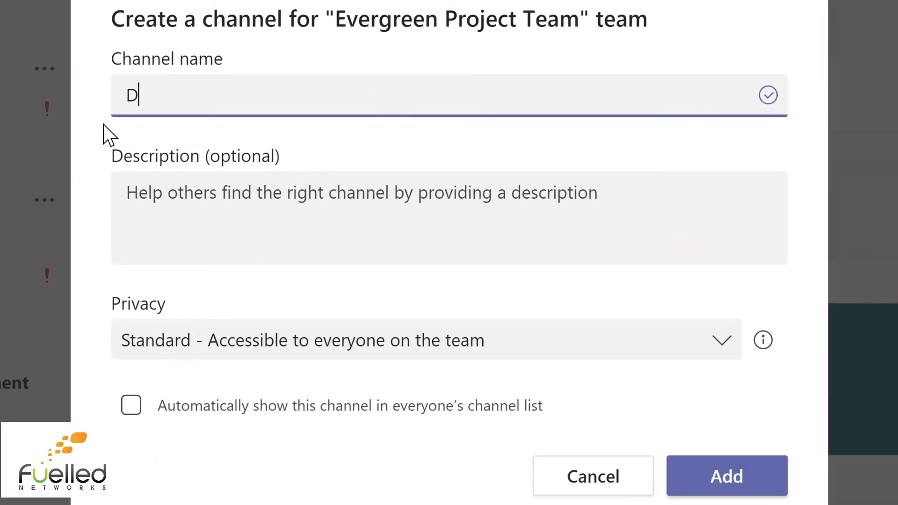
type("esign")
left_click(140, 192)
type("Design and planning of LMS")
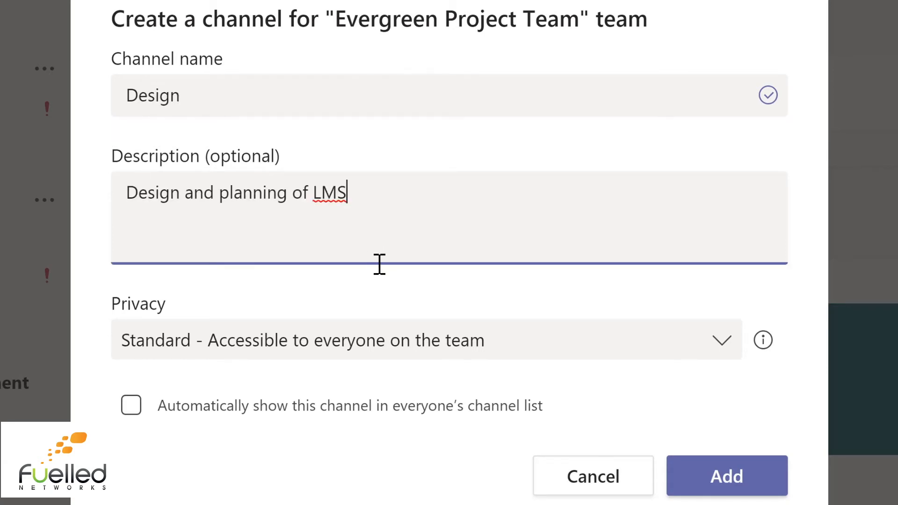
Step: Keep the channel's privacy as Standard, have it automatically shown in everyone's channel list, and add the channel
left_click(724, 341)
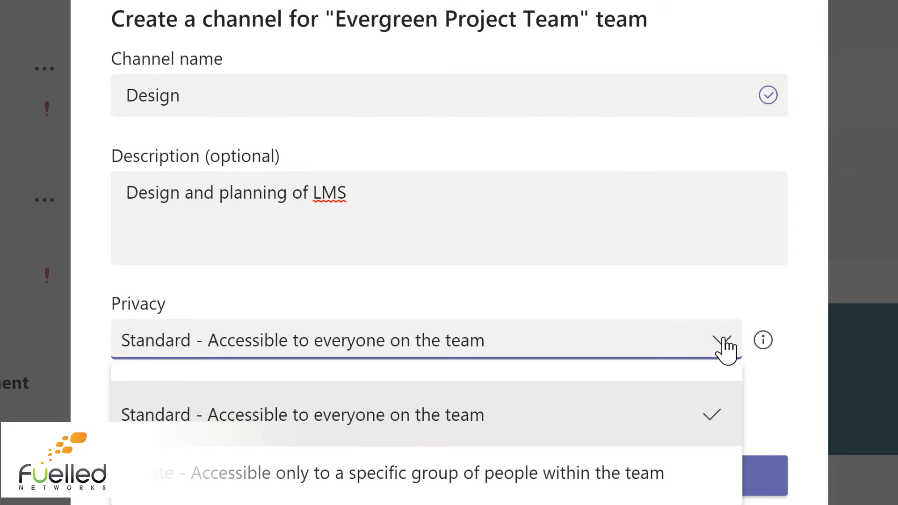
left_click(686, 292)
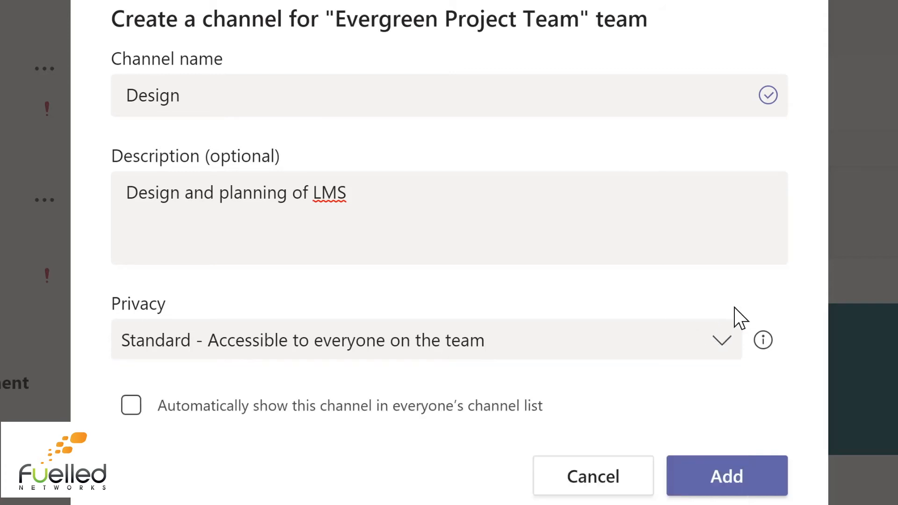
left_click(131, 406)
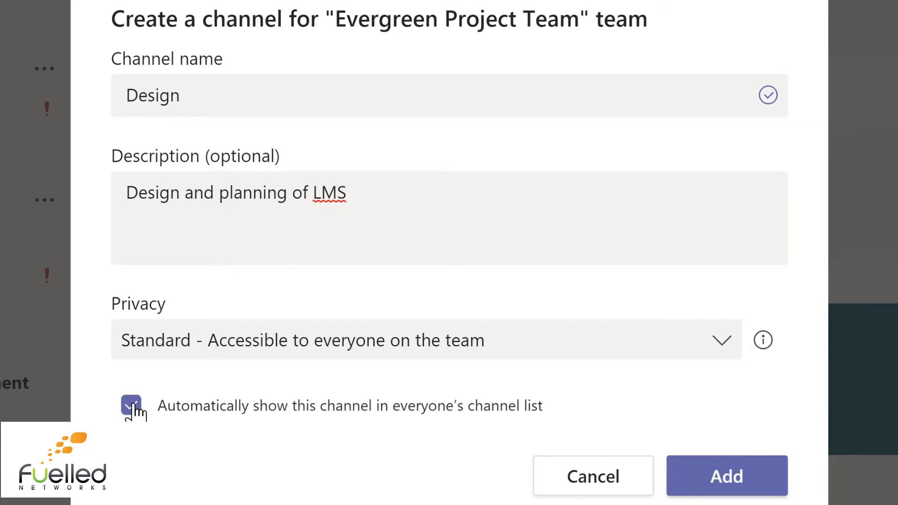
left_click(737, 473)
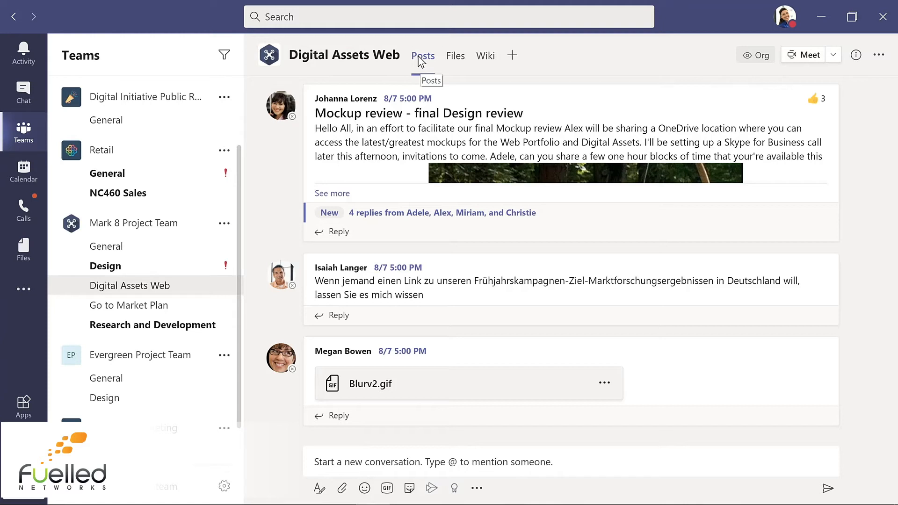
Step: Look through the Digital Assets Web channel's files, the available actions for Product Launch.pptx, and the channel's wiki
left_click(458, 59)
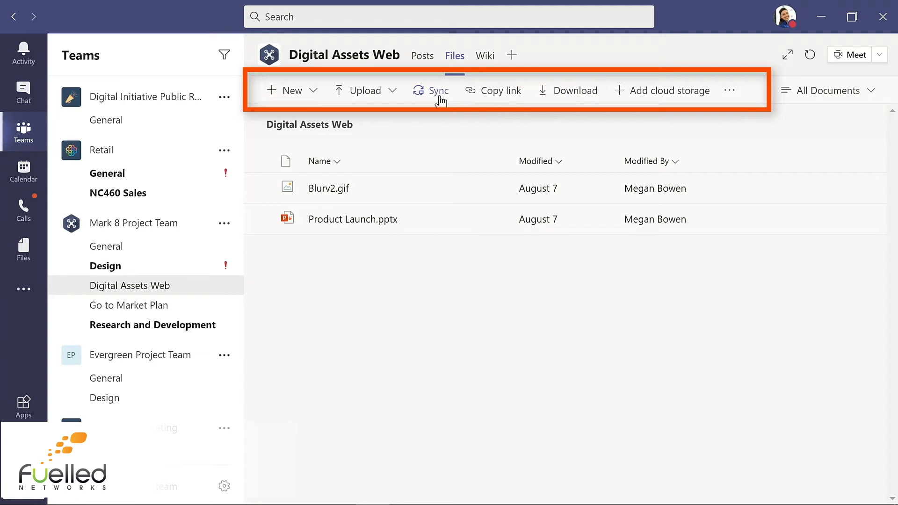
left_click(492, 221)
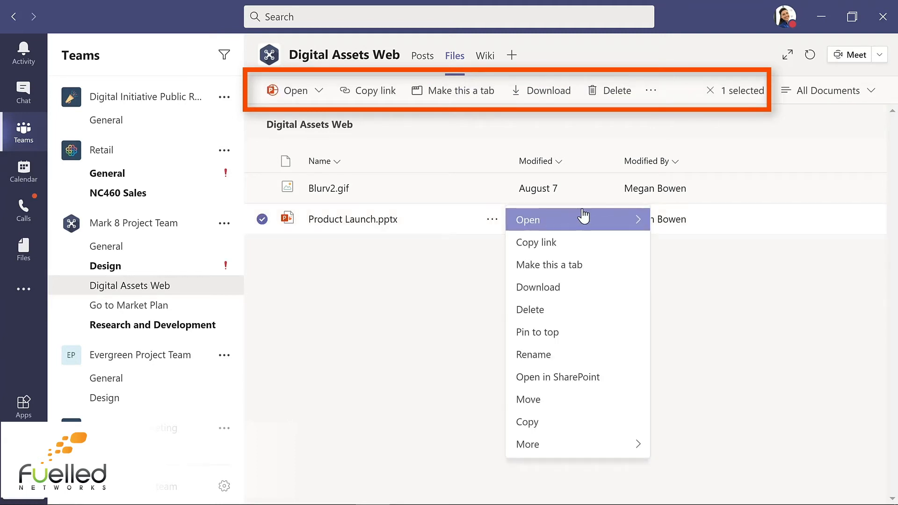
mouse_move(637, 226)
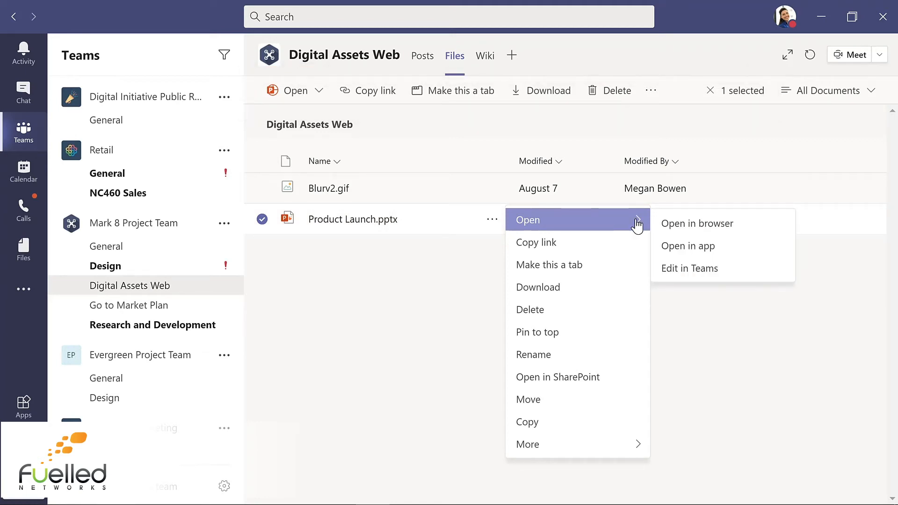
left_click(479, 117)
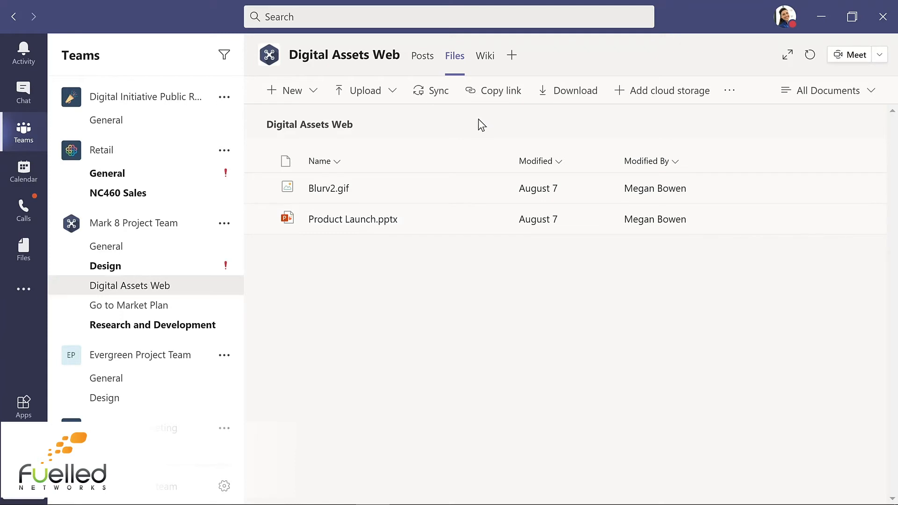
left_click(484, 60)
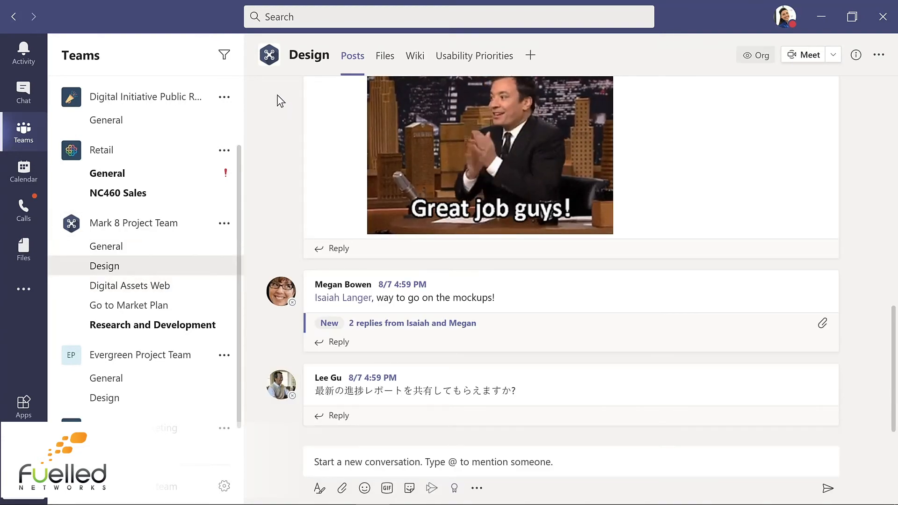
Step: View the Usability Priorities document in the Mark 8 Project Team's Design channel and the options for adding another tab
left_click(472, 59)
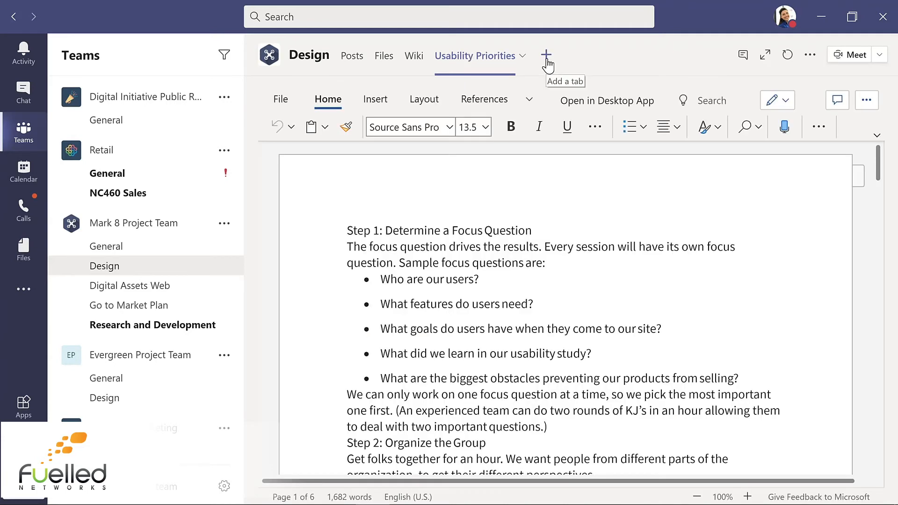
left_click(546, 60)
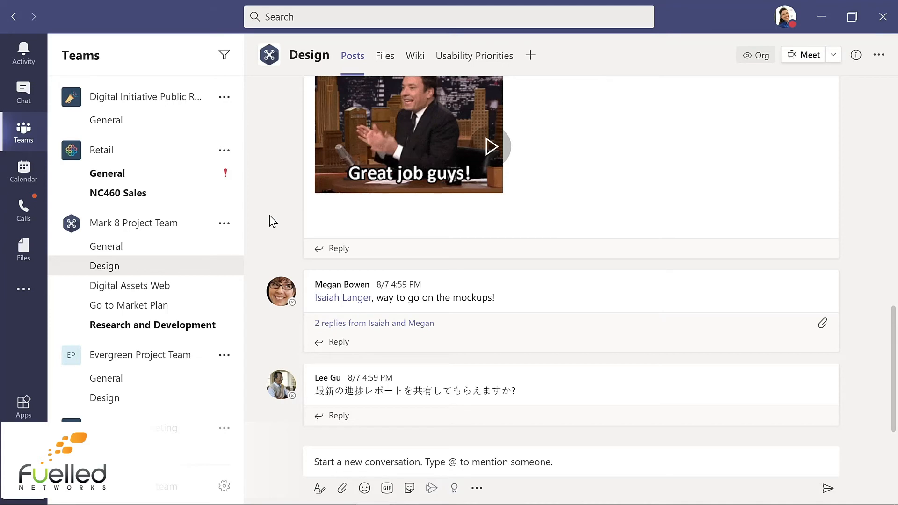
Step: Reply "Great job with a tight deadline!" to the mockups praise post in the Mark 8 Project Team's Design channel
left_click(337, 342)
type("Great job with")
type("a ")
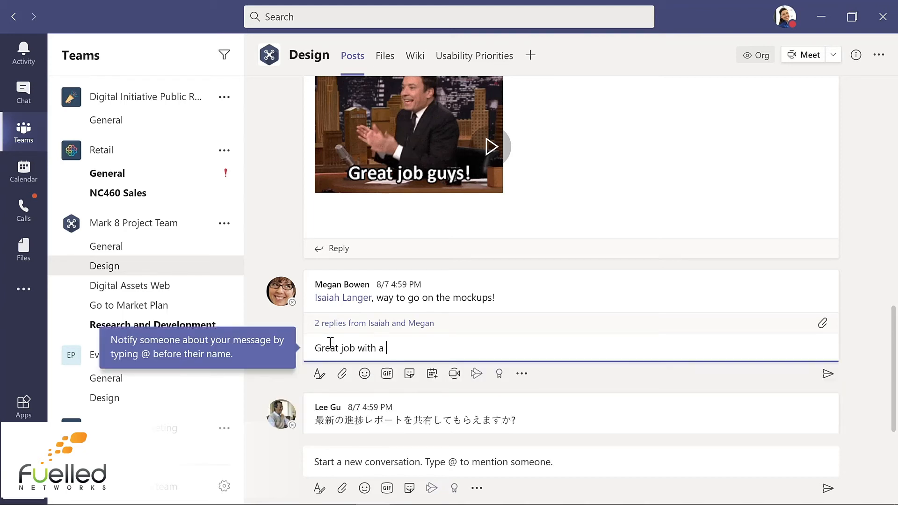
type("tight deadline!")
key("Return")
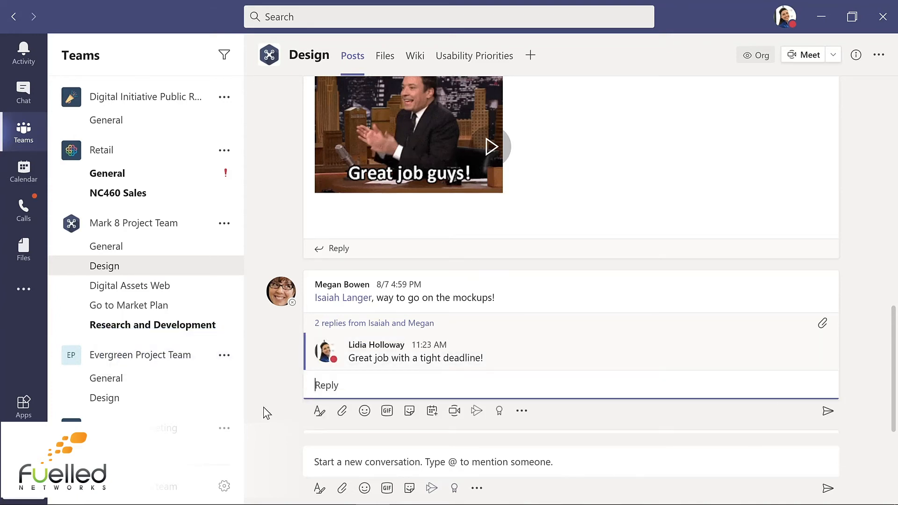
Step: Start a new conversation in the Design channel and attach Contoso Marketing Principles-2021.pptx from the computer
left_click(323, 464)
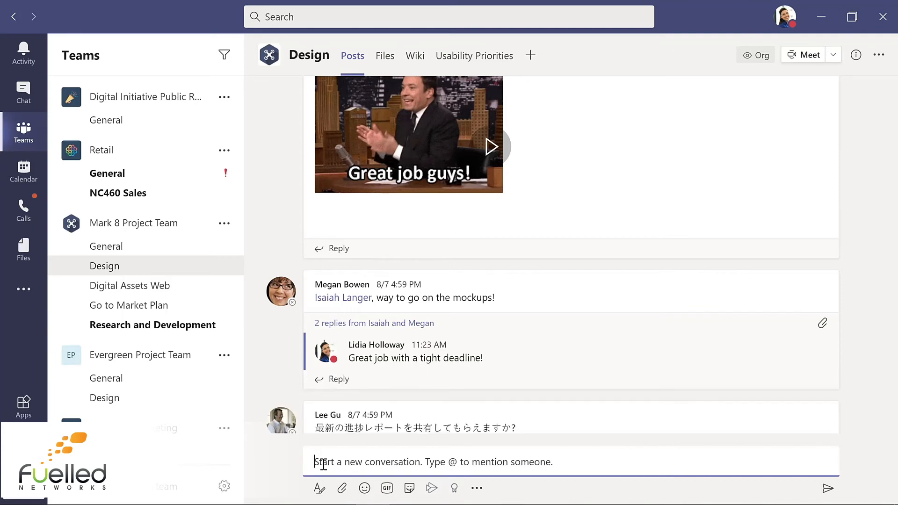
left_click(343, 489)
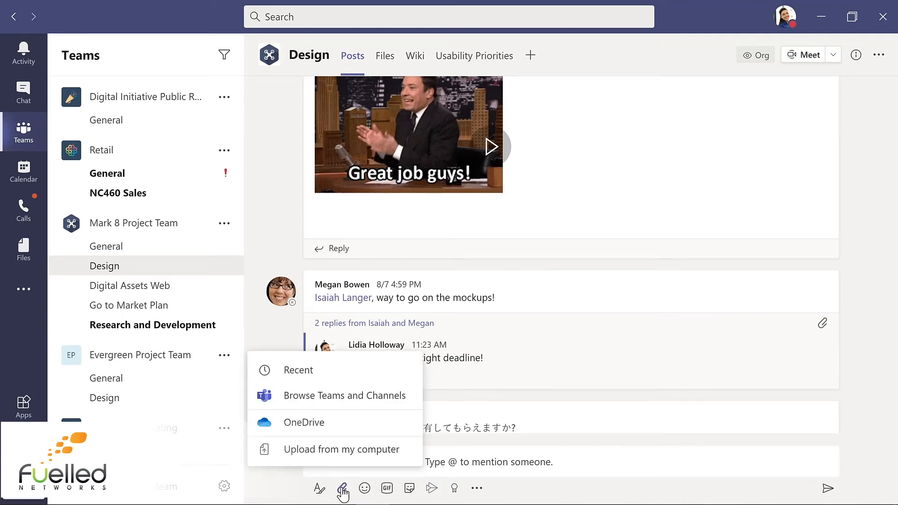
left_click(341, 452)
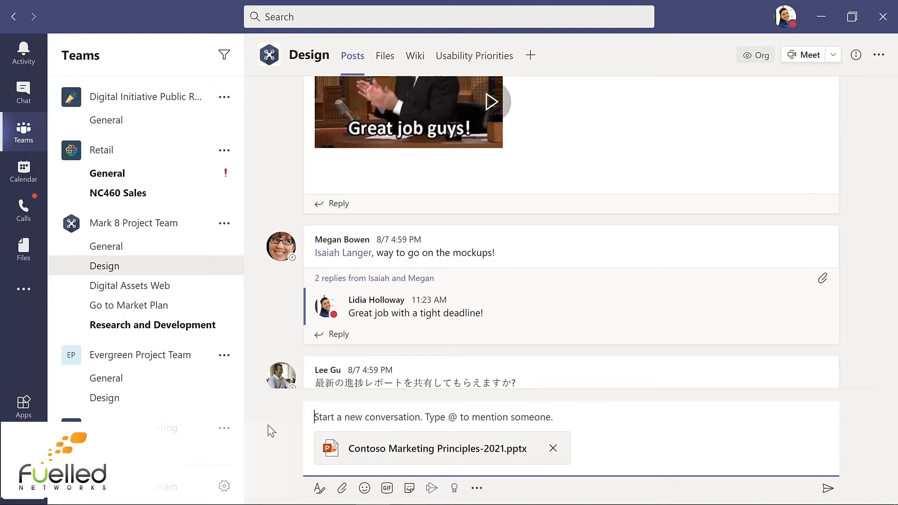
Step: Mention the Design channel, add ", please review this presentation for our upcoming meeting." and post the message
type("@")
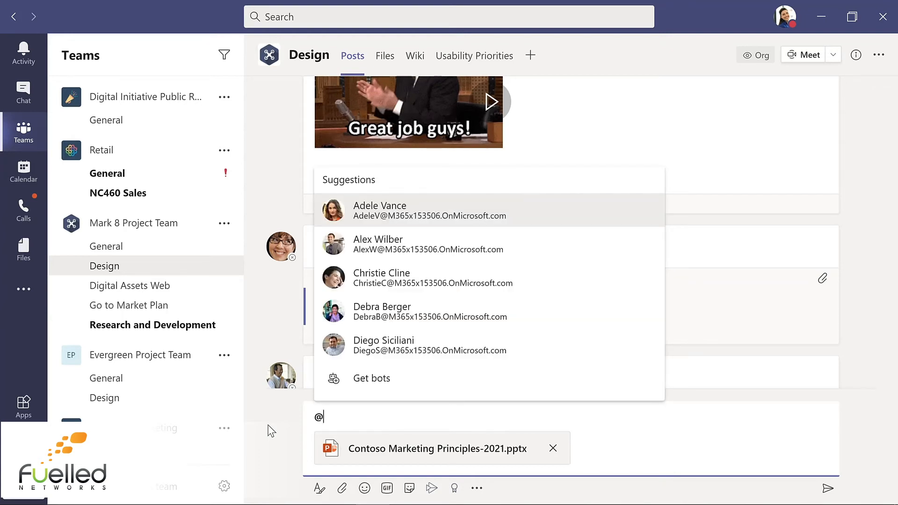
type("chann")
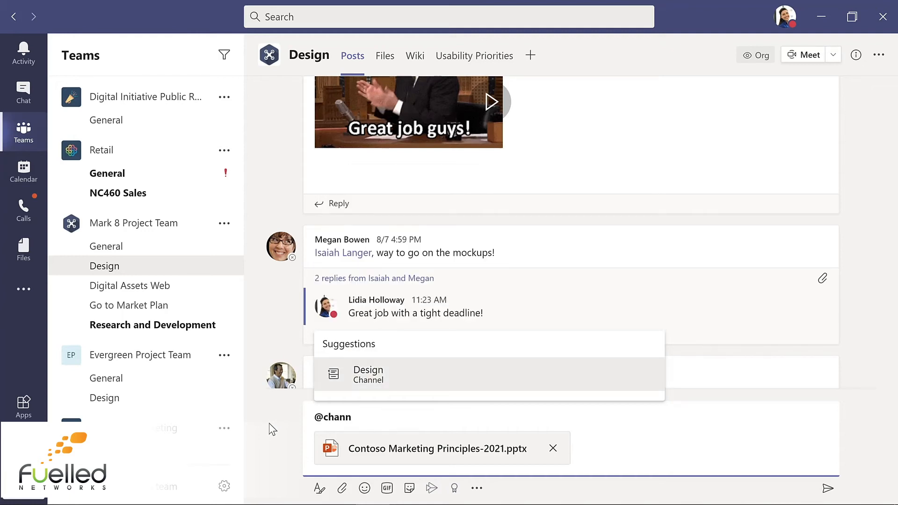
left_click(382, 383)
type(", please review this presentation for our upcoming meeting.")
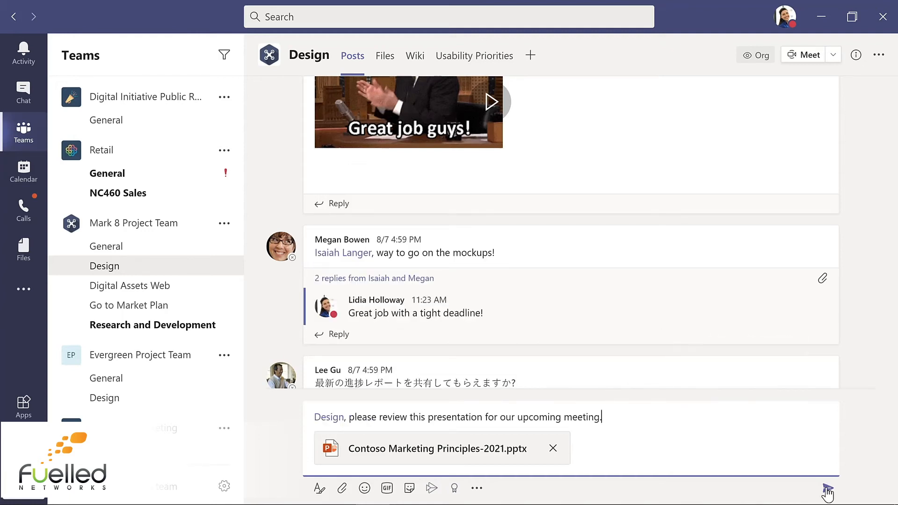
left_click(827, 488)
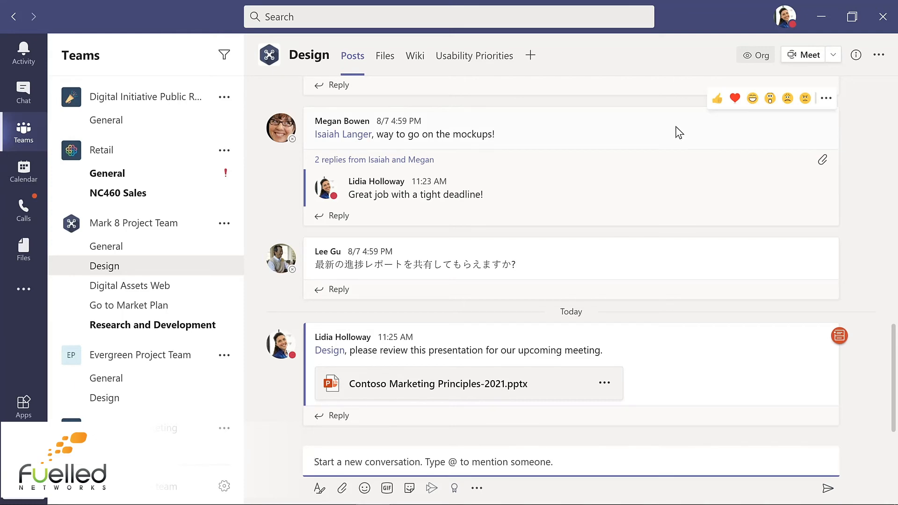
Step: Add a heart reaction to the mockups praise post and look over its additional message options
left_click(735, 100)
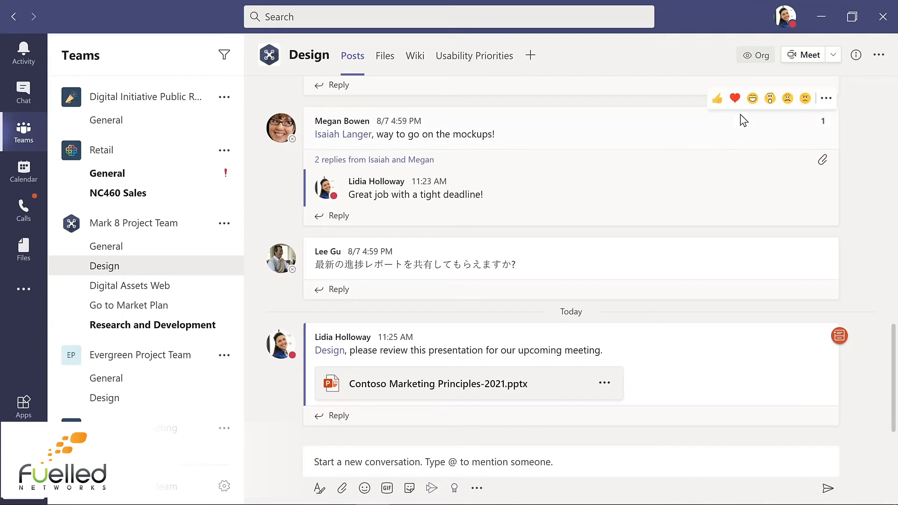
left_click(827, 101)
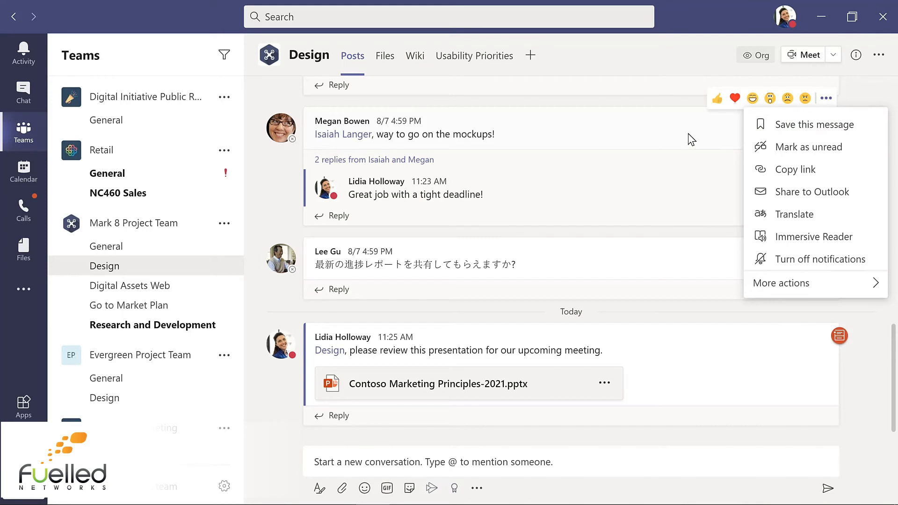
left_click(545, 127)
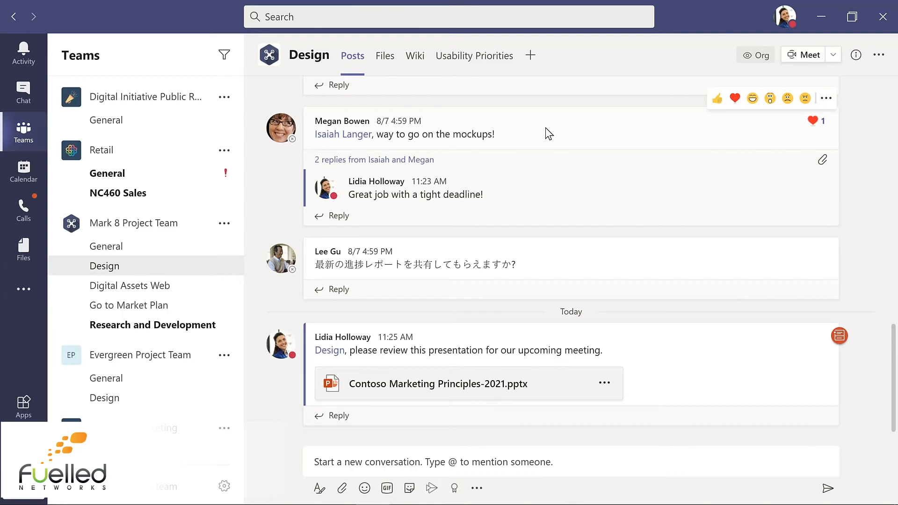
Step: Start a private chat with the IT Admin and send "What's the update on the new laptops for my project team?"
left_click(24, 93)
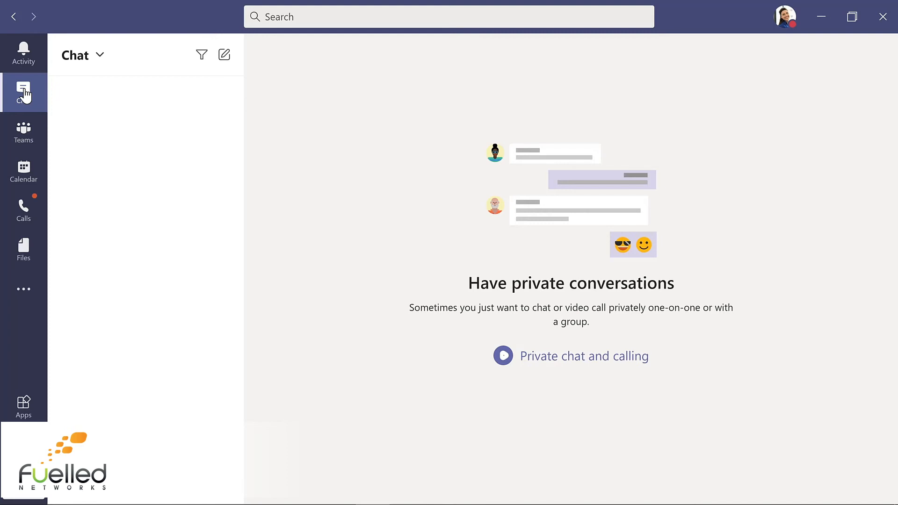
left_click(225, 57)
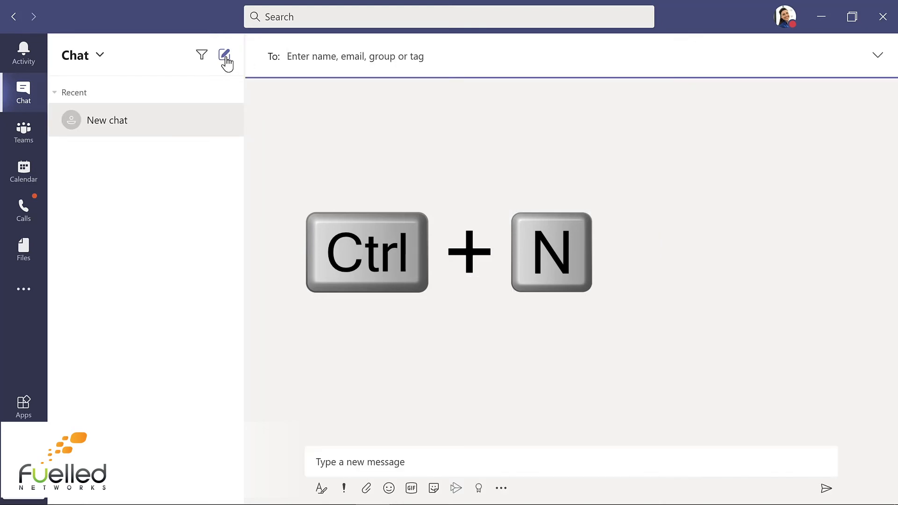
type("all")
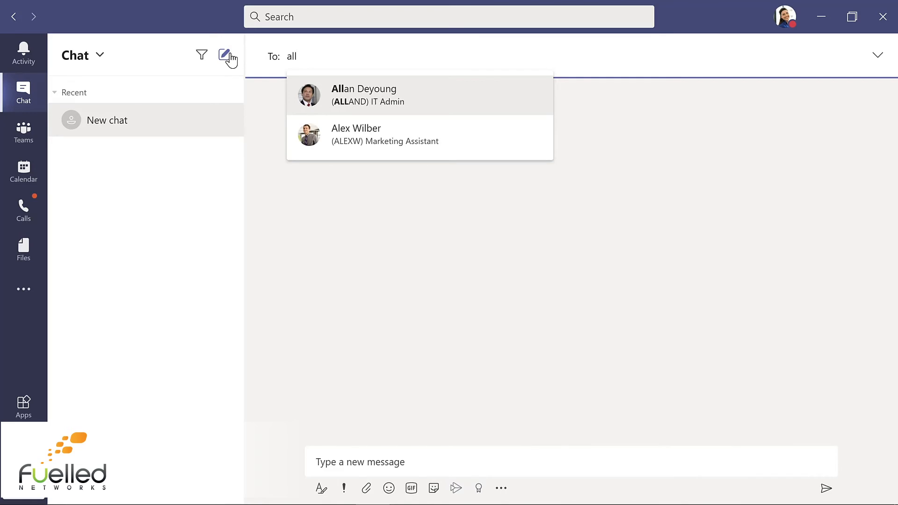
key("Return")
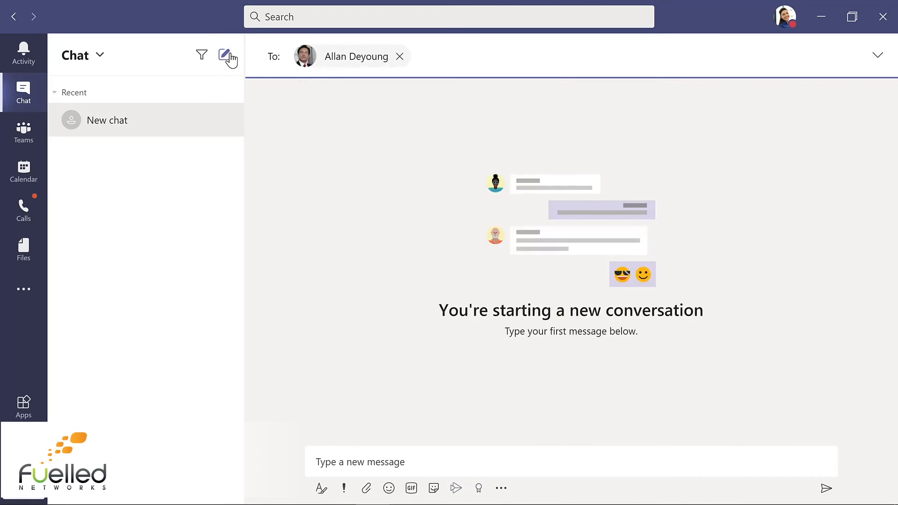
left_click(358, 450)
type("What's the update on the new laptops for my project team?")
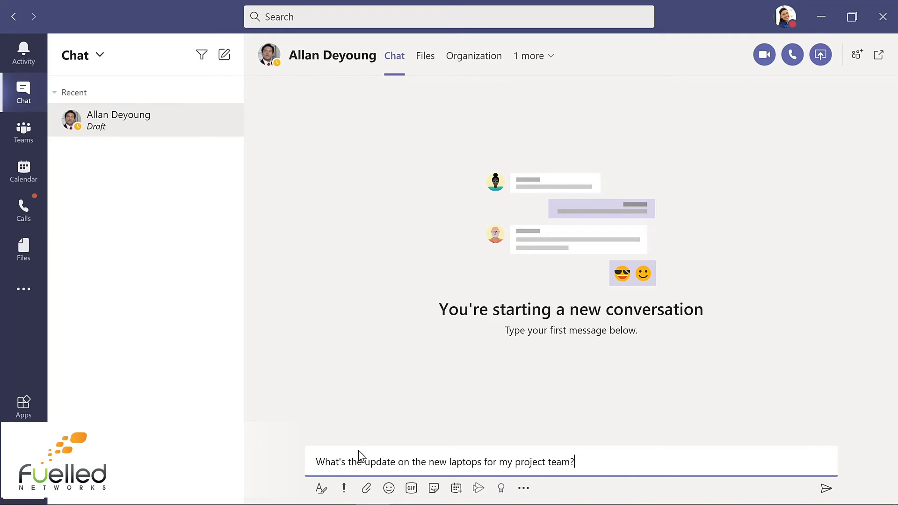
key("Return")
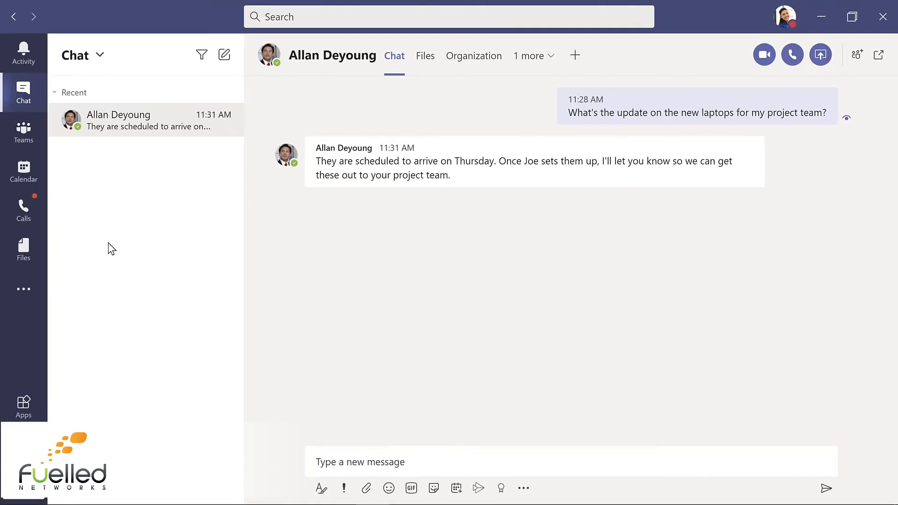
Step: Find a "yay" GIF of people celebrating and send it in the chat with the message "Thanks so much!"
left_click(411, 489)
type("yay")
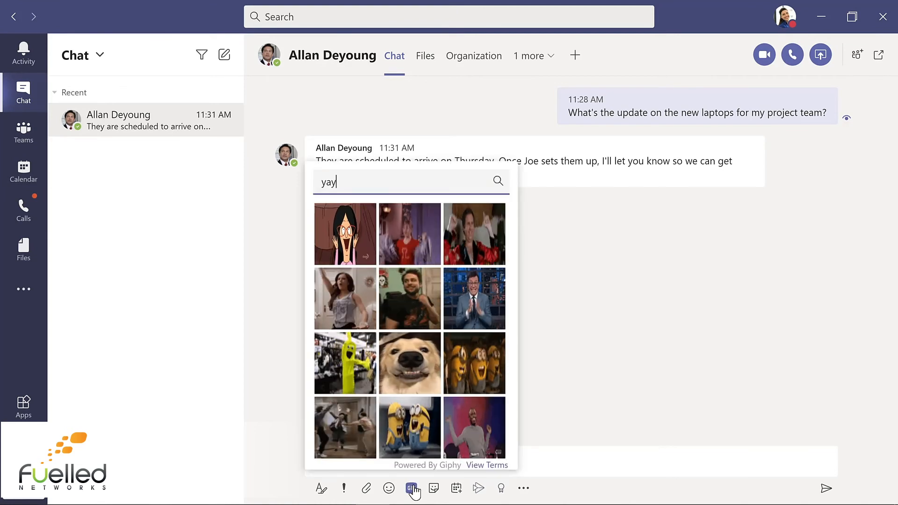
left_click(343, 427)
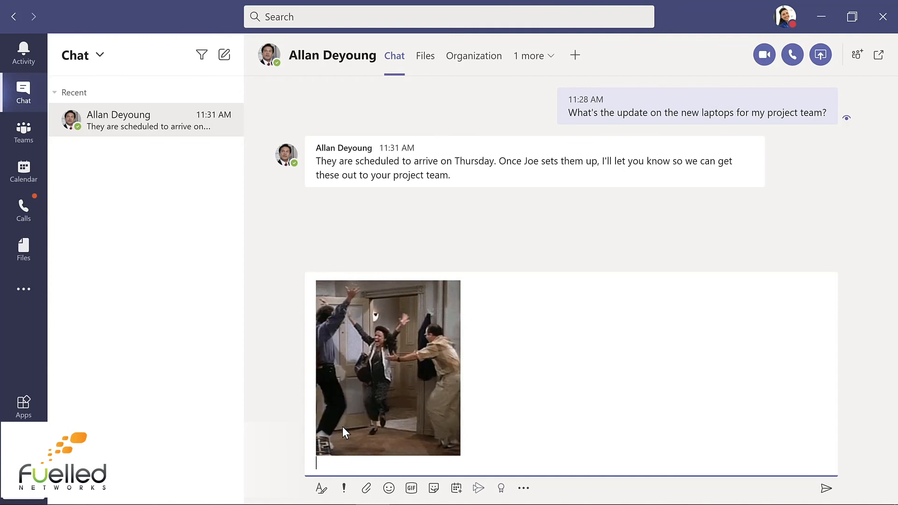
type("Thanks")
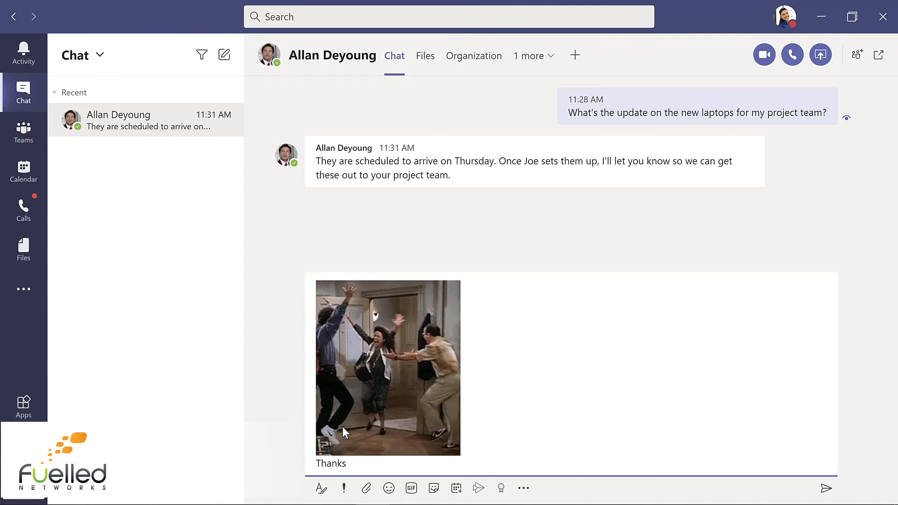
type(" so muc")
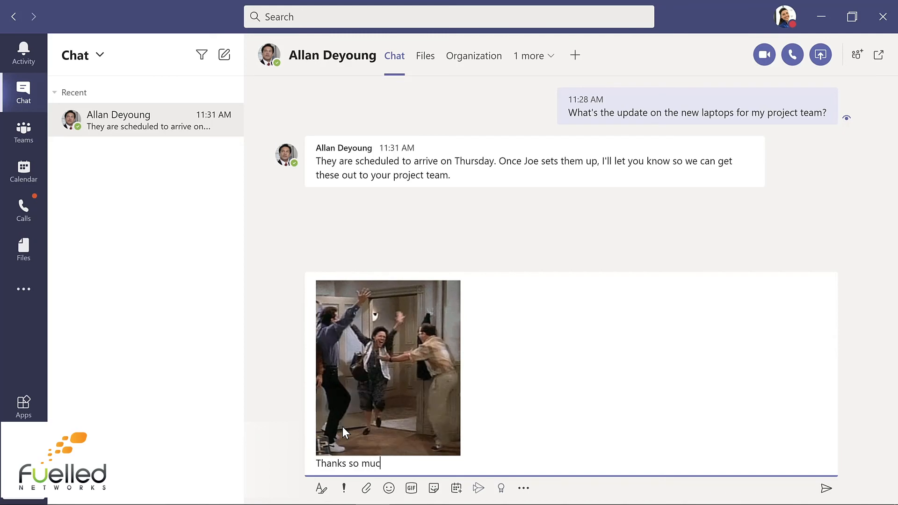
type("h!")
key("Return")
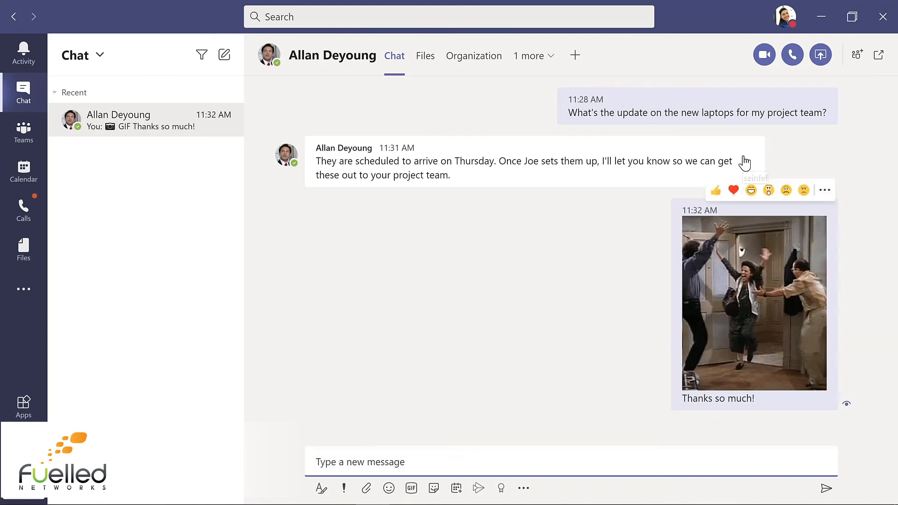
Step: Add a laughing reaction to the colleague's reply about the laptops and pin the chat
mouse_move(734, 160)
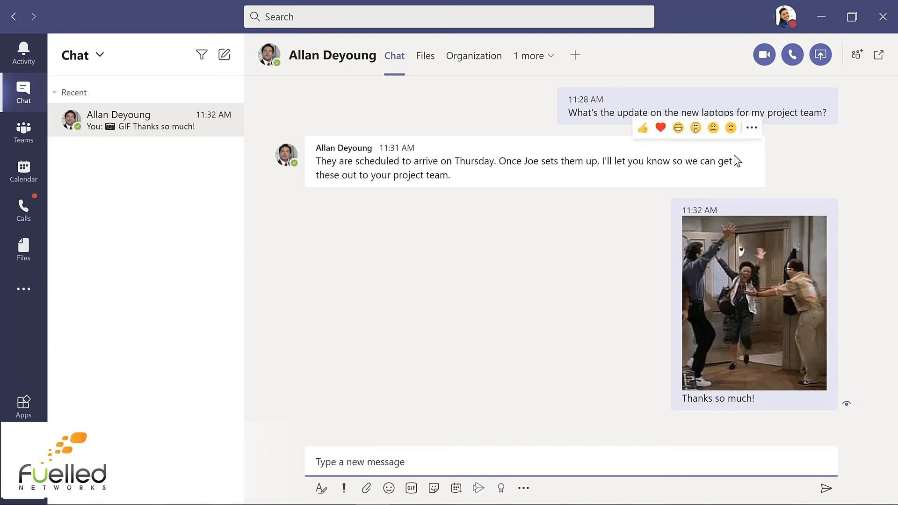
left_click(678, 128)
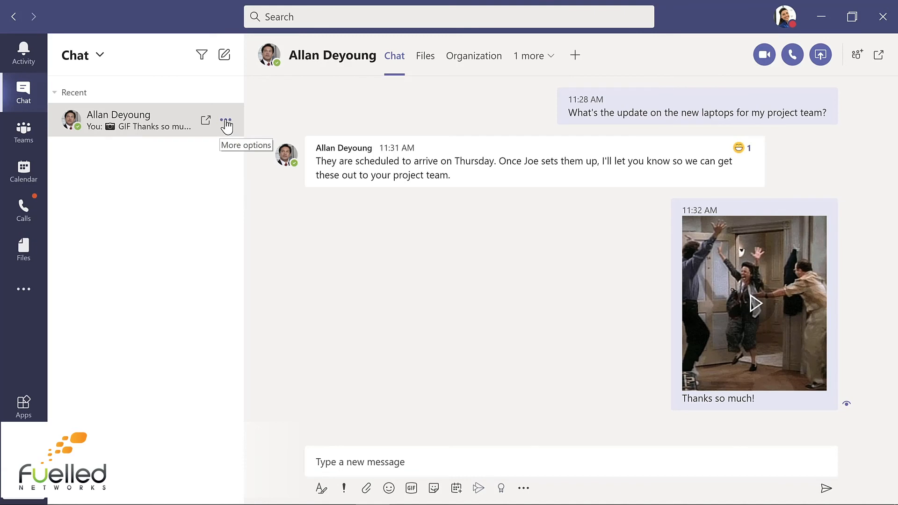
left_click(227, 122)
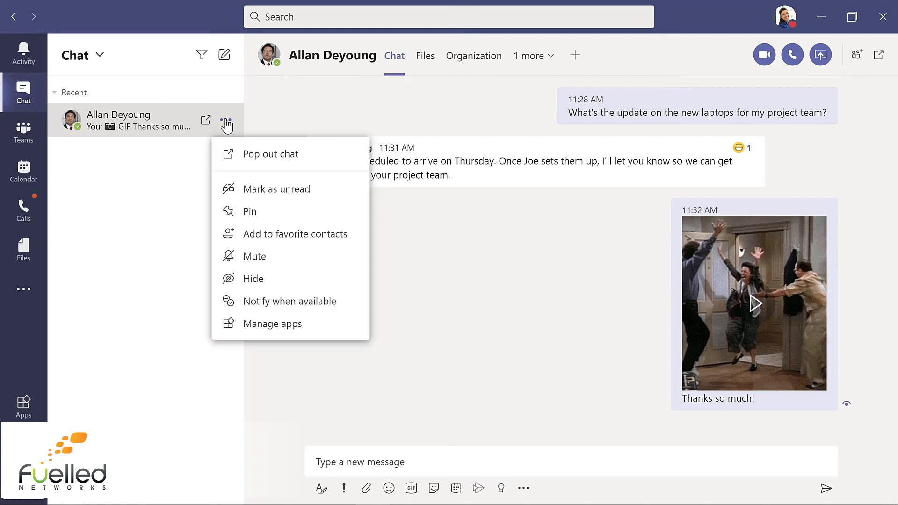
left_click(245, 217)
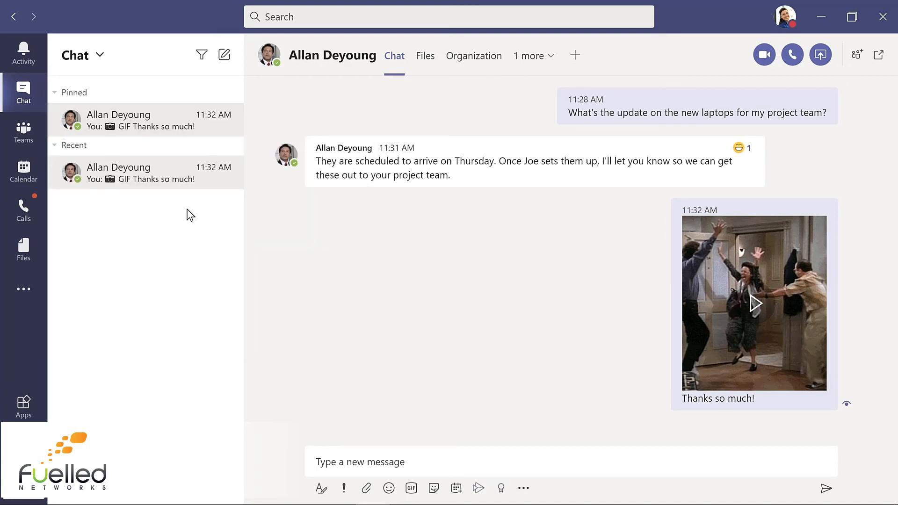
Step: Open the calendar, view it as a full week and return it to the work week view
left_click(23, 171)
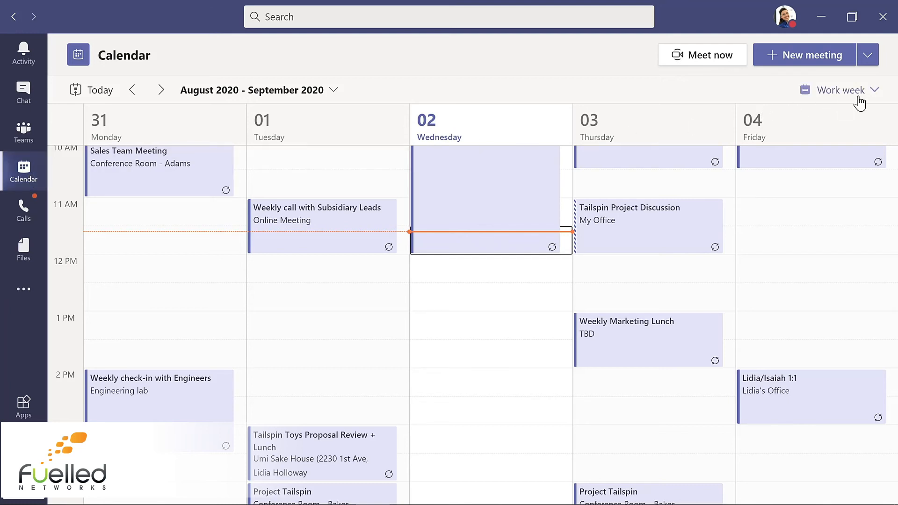
left_click(873, 93)
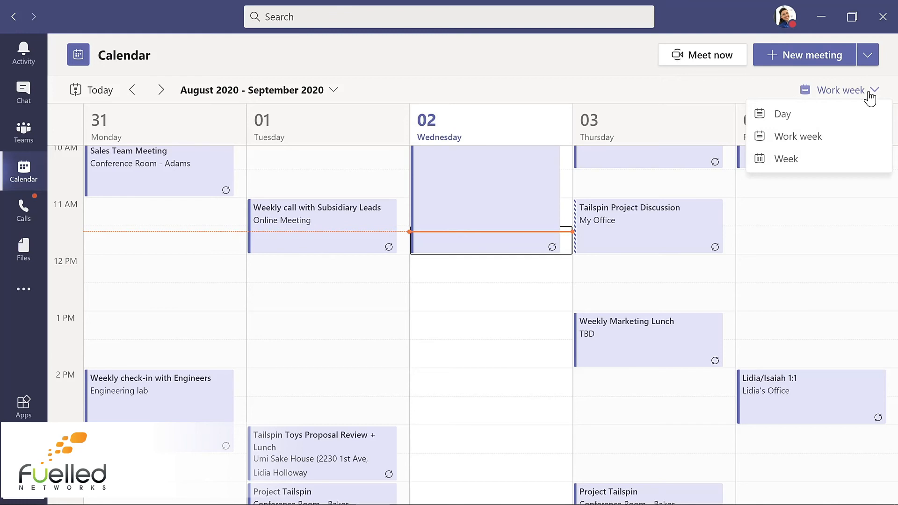
left_click(805, 160)
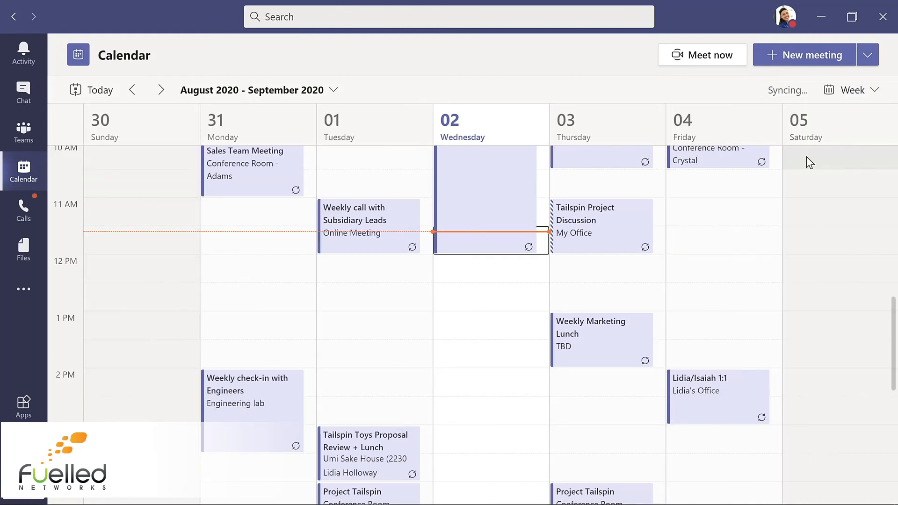
left_click(871, 93)
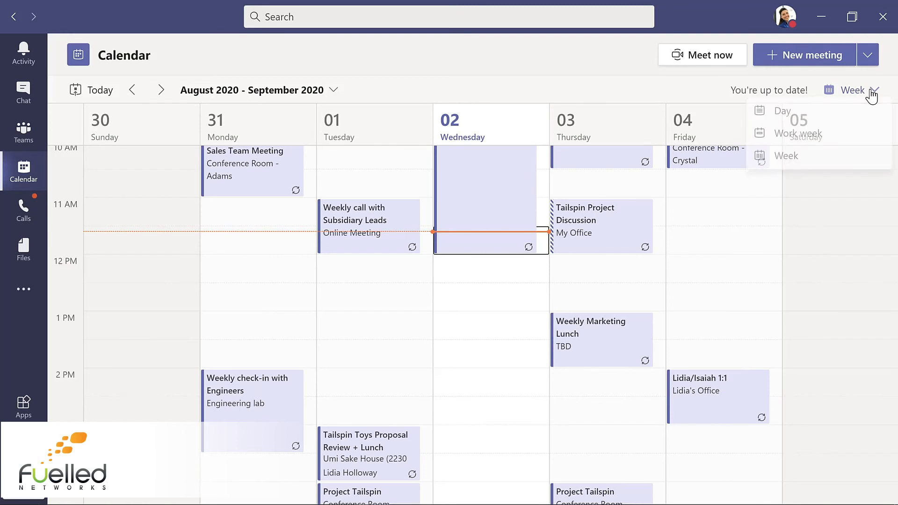
left_click(828, 138)
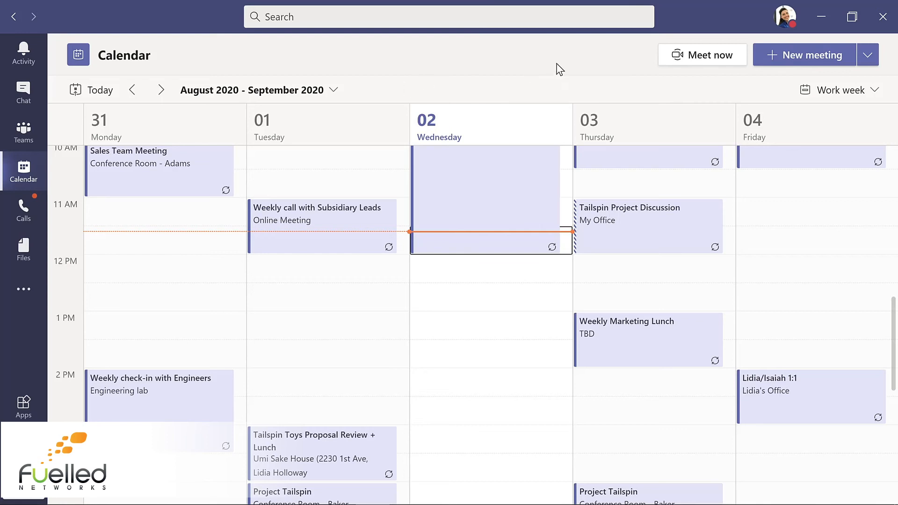
Step: Create a new meeting titled "Evergreen Design Meeting" and add four colleagues as required attendees
left_click(793, 53)
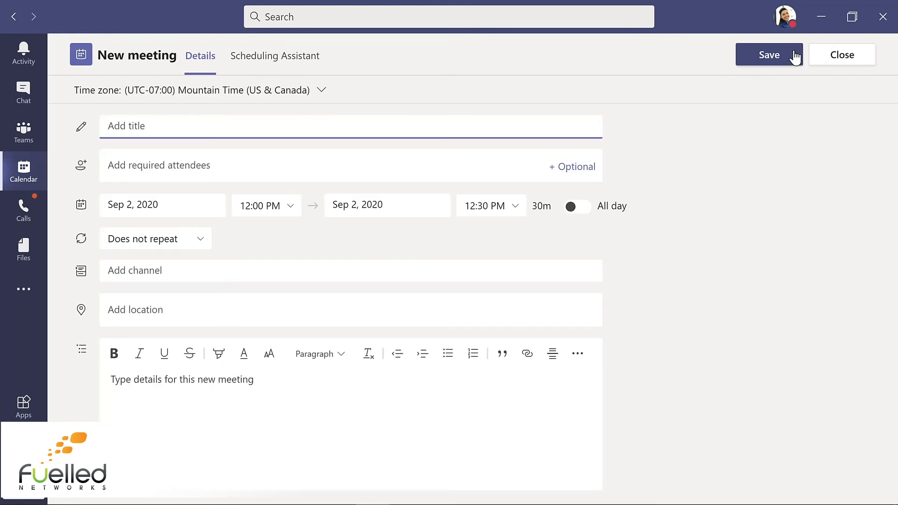
type("Evergreen Design Meeting")
left_click(220, 164)
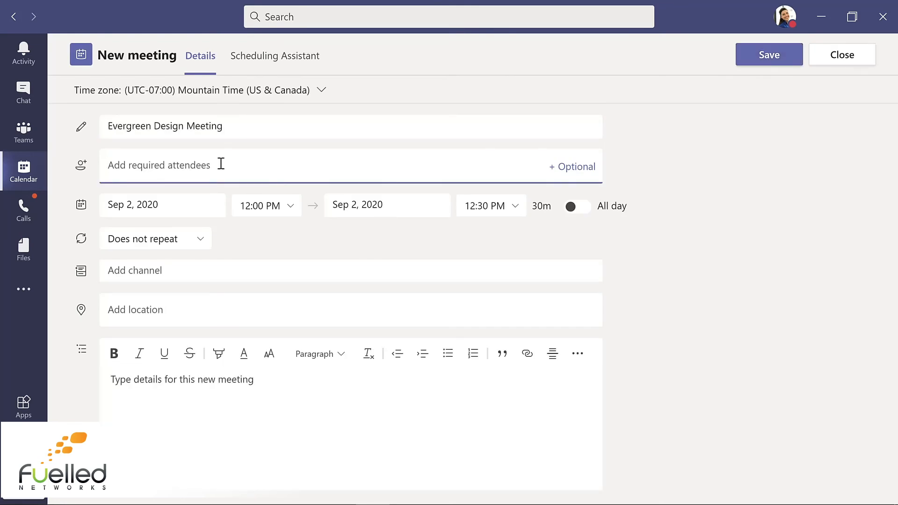
type("lynn")
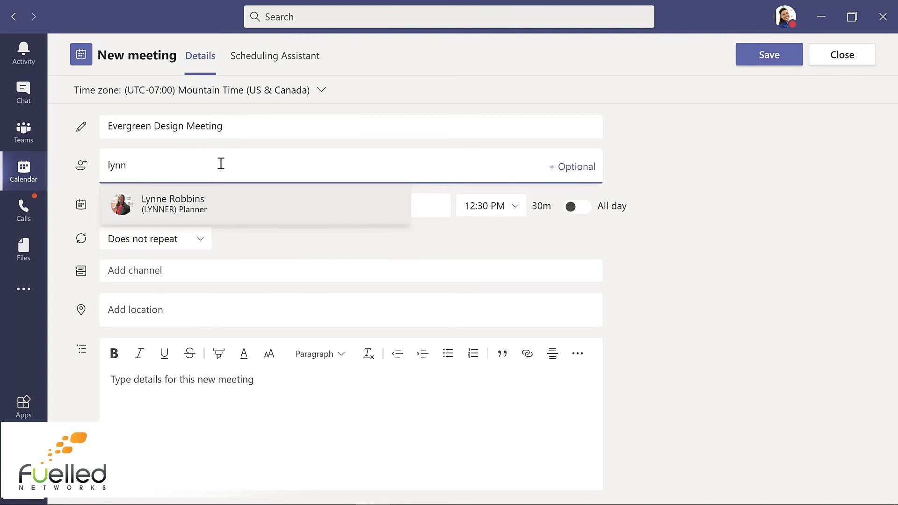
key("Return")
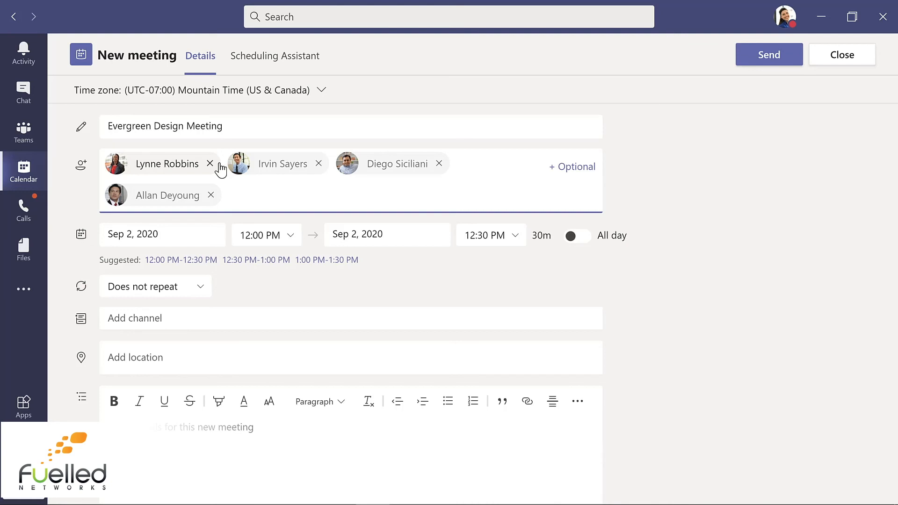
Step: Set the meeting date to Sep 8, 2020 and extend its end time to 1:00 PM in the Scheduling Assistant
left_click(189, 231)
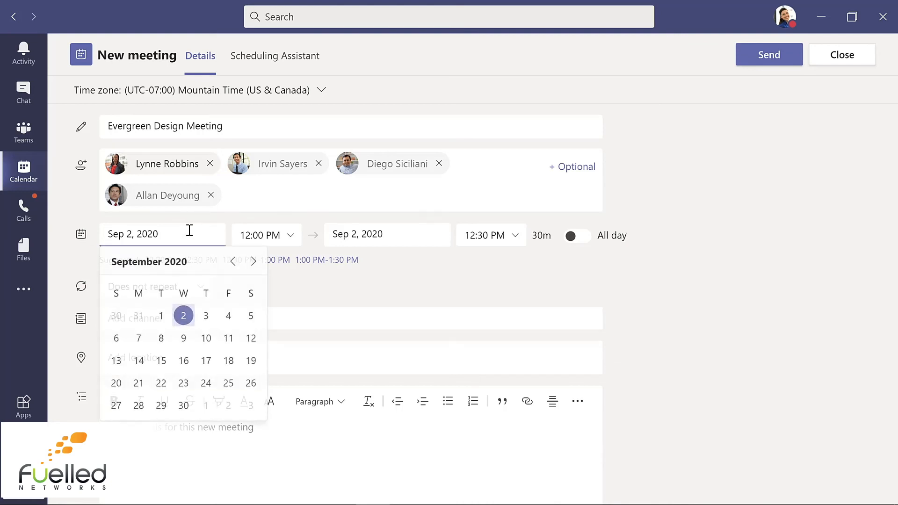
left_click(161, 338)
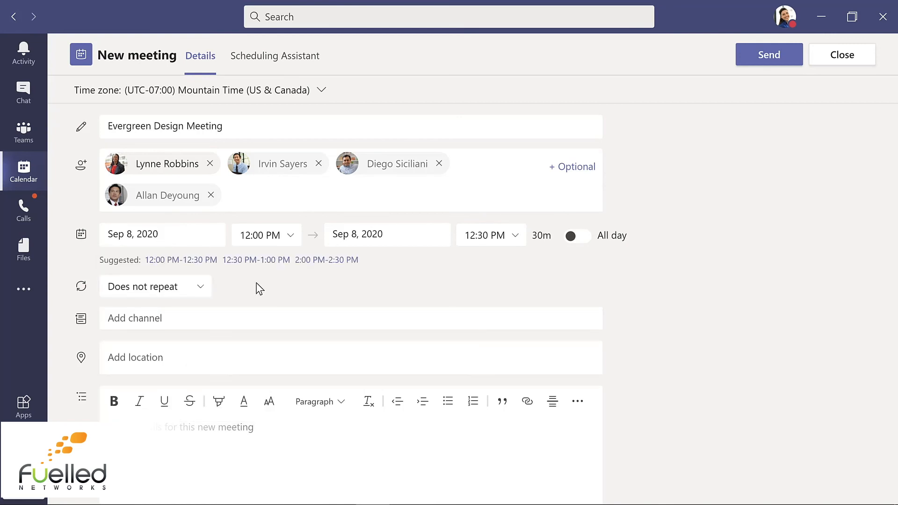
left_click(264, 58)
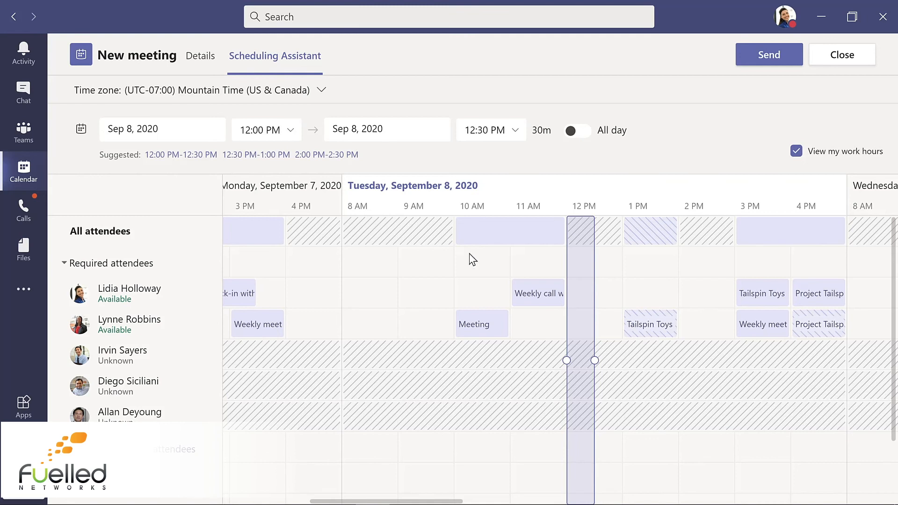
left_click_drag(596, 361, 625, 361)
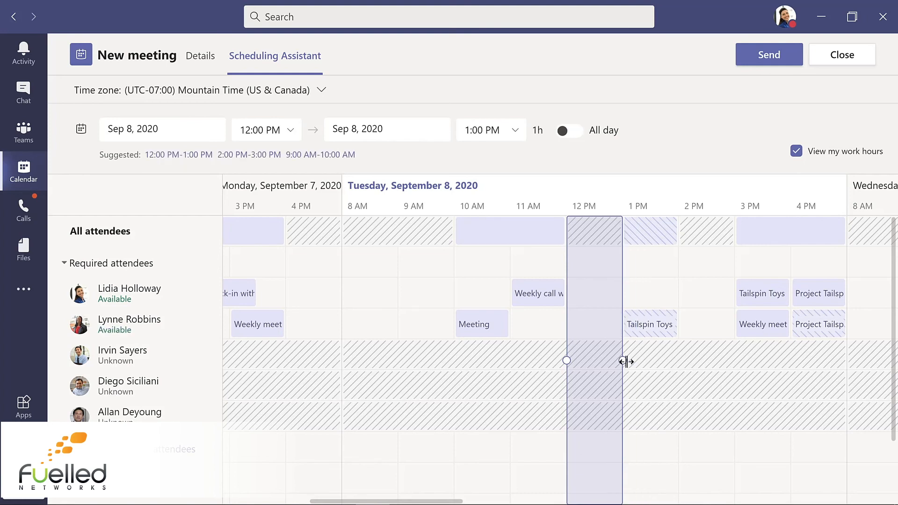
Step: Add the Evergreen Project Team's Design channel to the meeting details
left_click(200, 56)
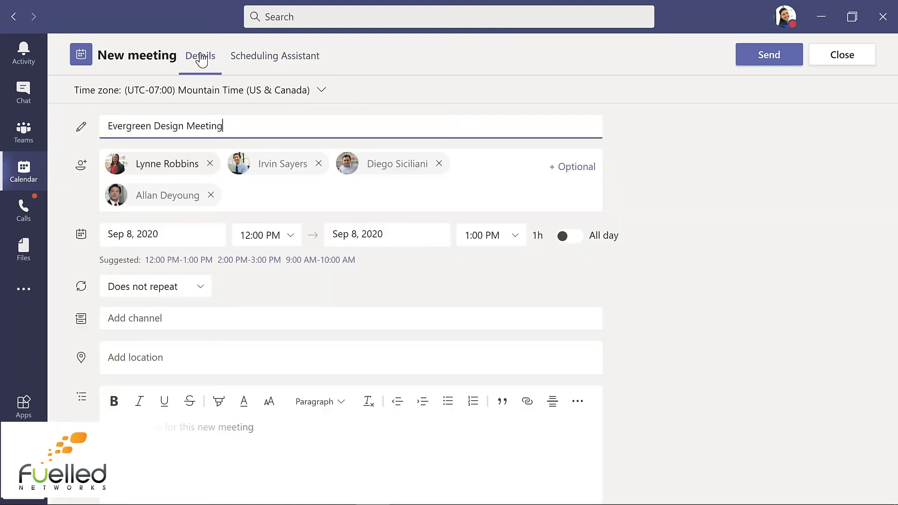
left_click(210, 319)
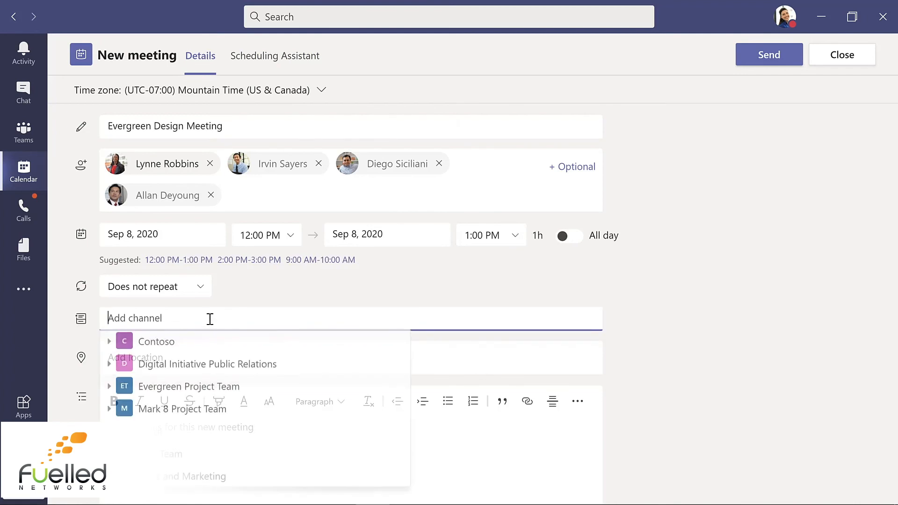
left_click(111, 390)
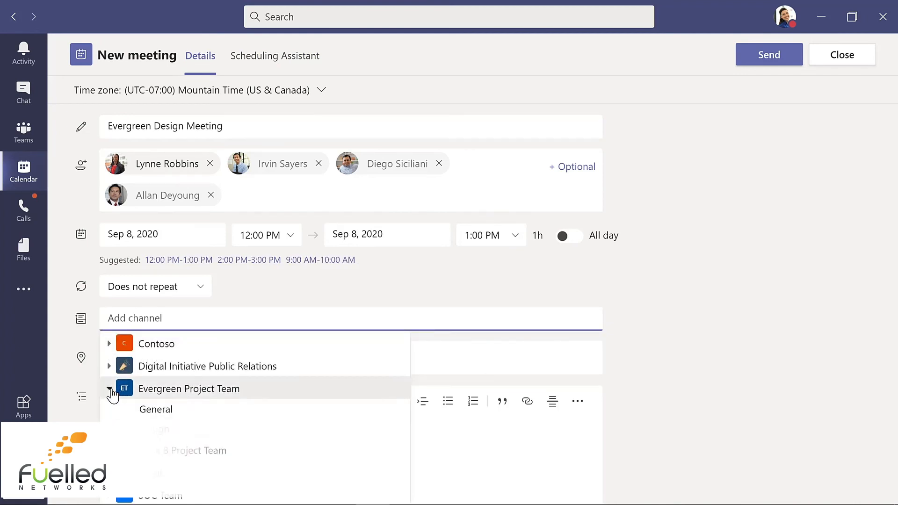
left_click(163, 435)
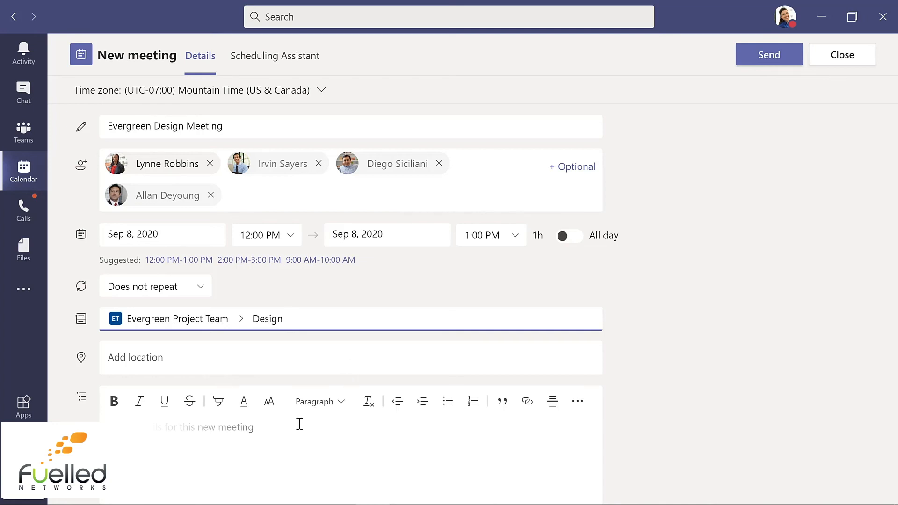
Step: Enter "Meeting for design team" as the meeting description and send the invitation
left_click(251, 427)
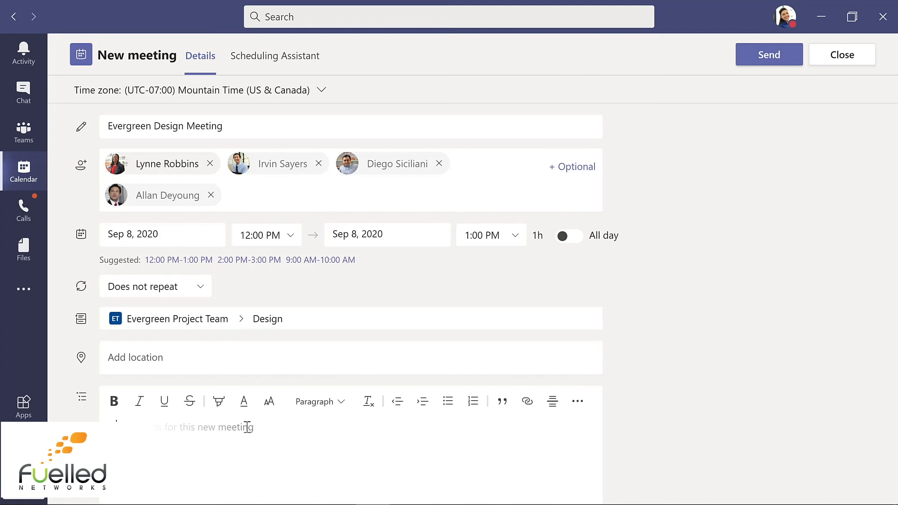
type("Meeting for design team")
left_click(763, 59)
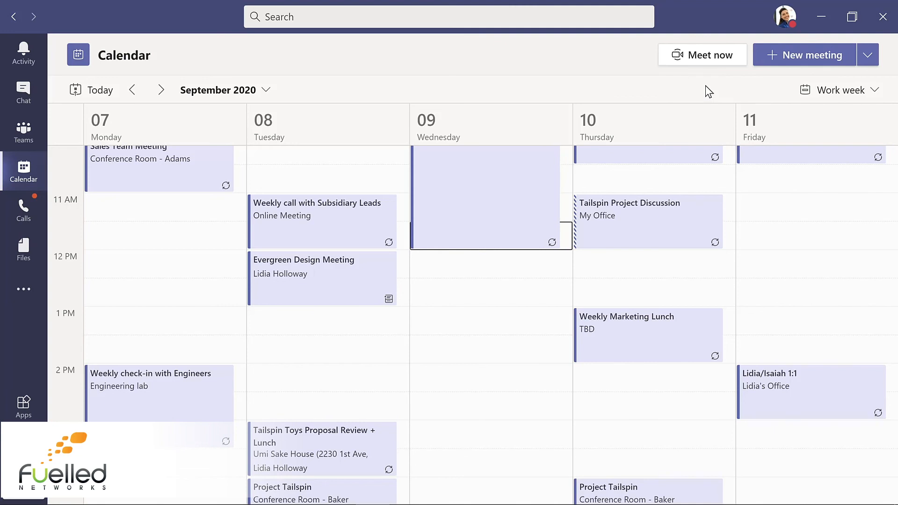
Step: Start an instant meeting in the Design channel with the subject "Updates to planning document" and open its additional meeting options
left_click(26, 134)
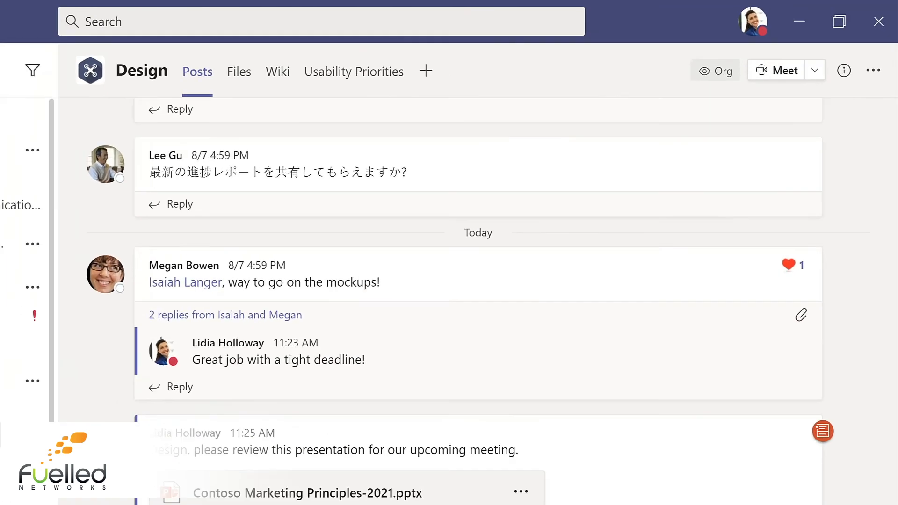
left_click(833, 54)
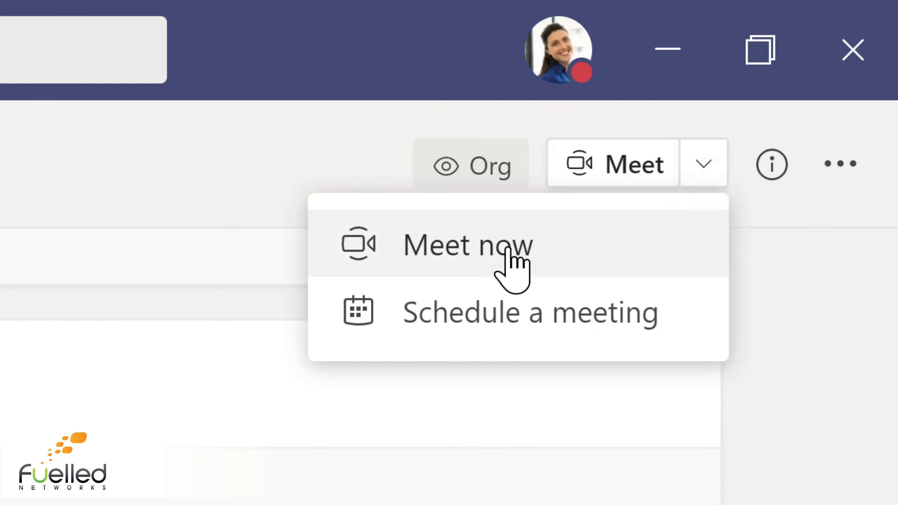
left_click(478, 248)
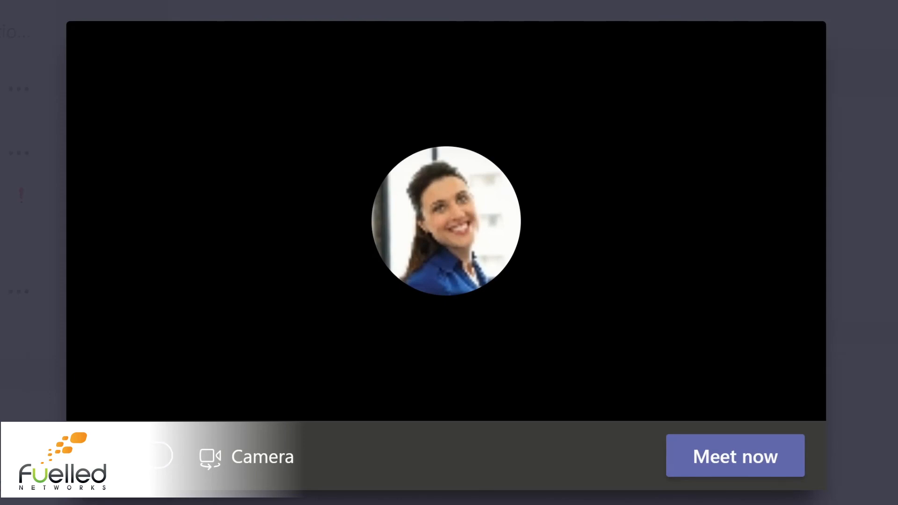
type("Updates")
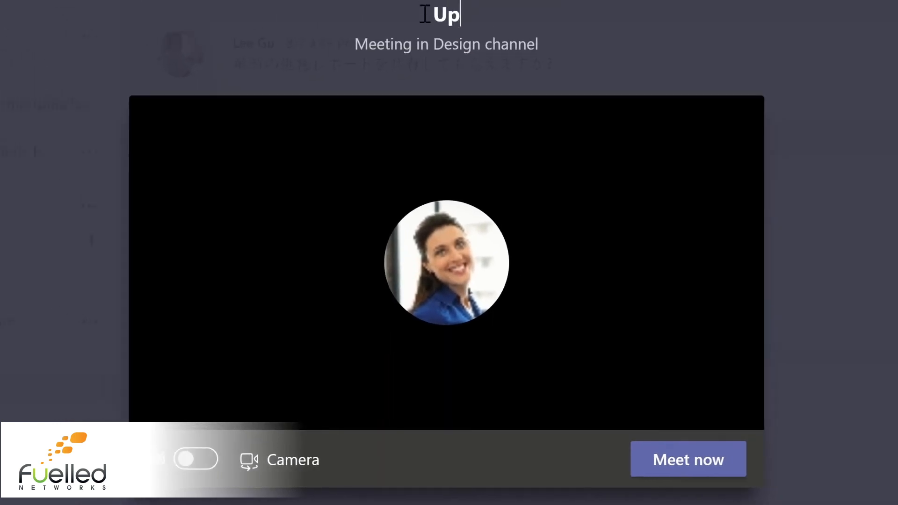
type(" to planning document")
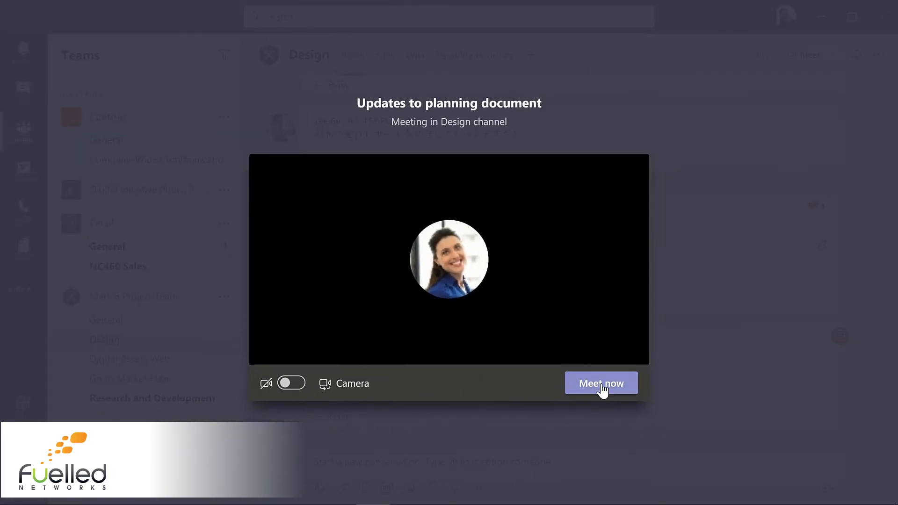
left_click(649, 438)
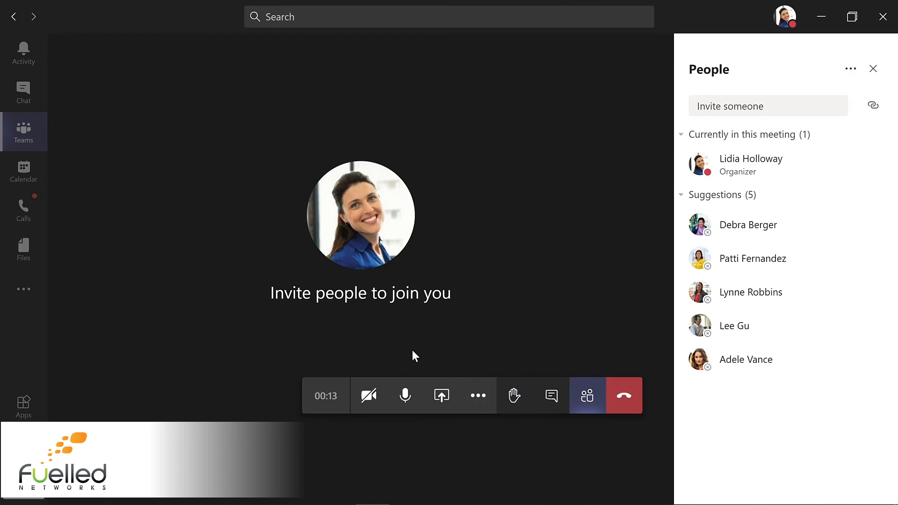
left_click(479, 406)
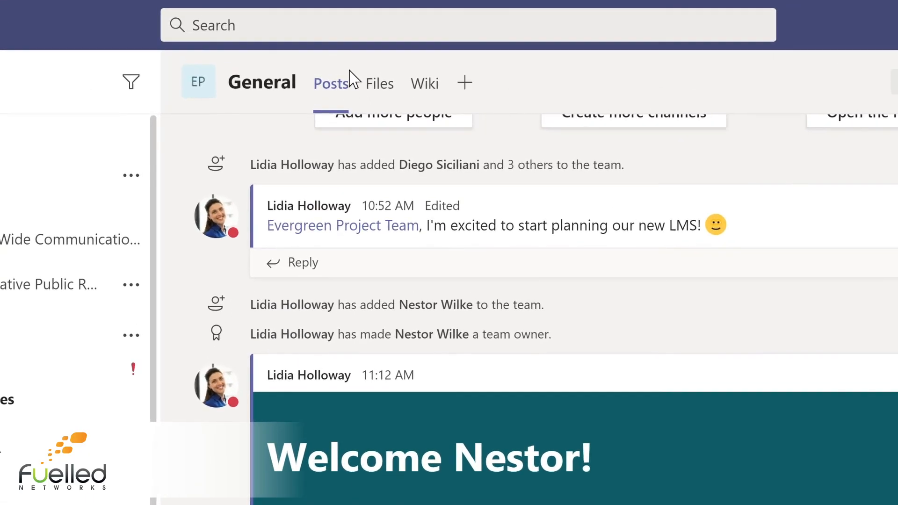
Step: Search for "marketing" and open the Sales and Marketing message about attending a conference from the results
left_click(328, 21)
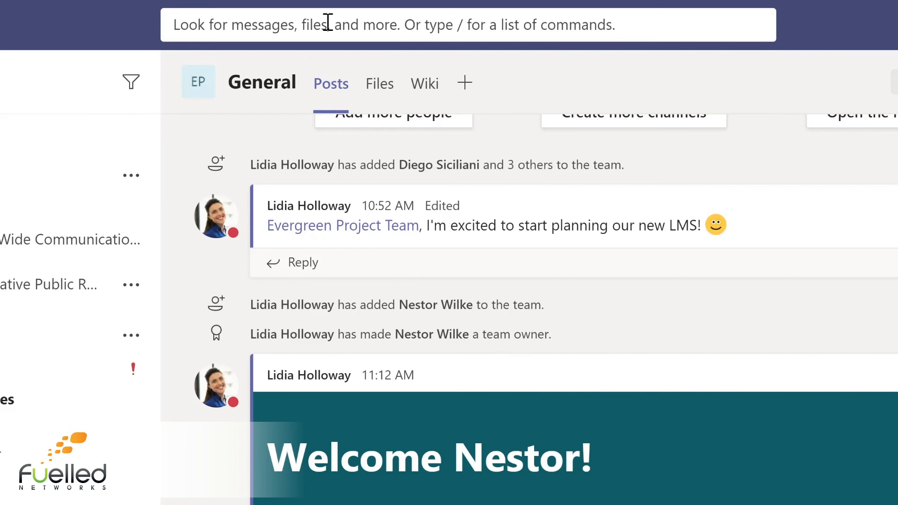
type("marketing")
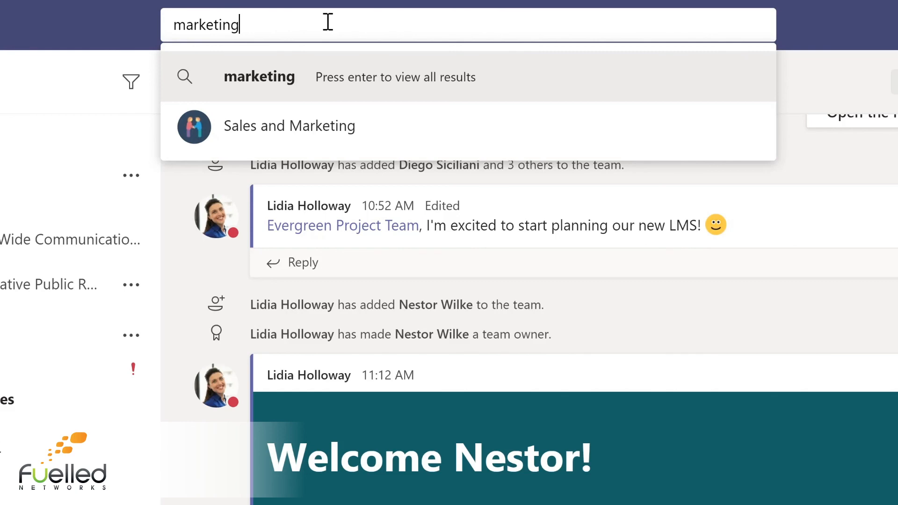
key("Return")
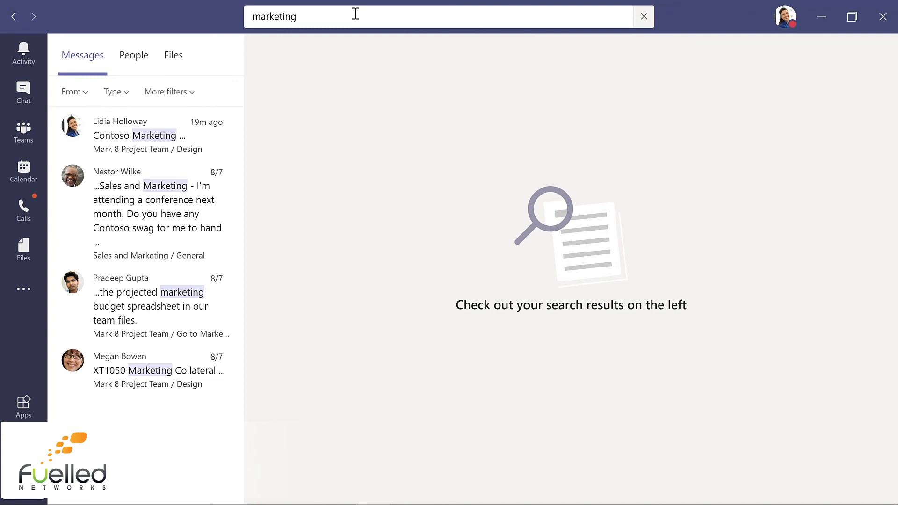
left_click(140, 204)
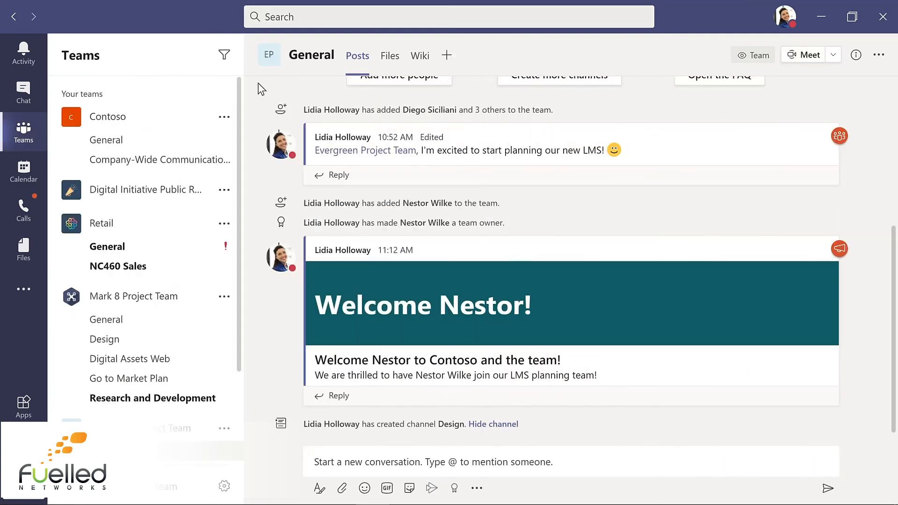
Step: Bring up the list of slash commands and use /keys to view the keyboard shortcuts
left_click(306, 16)
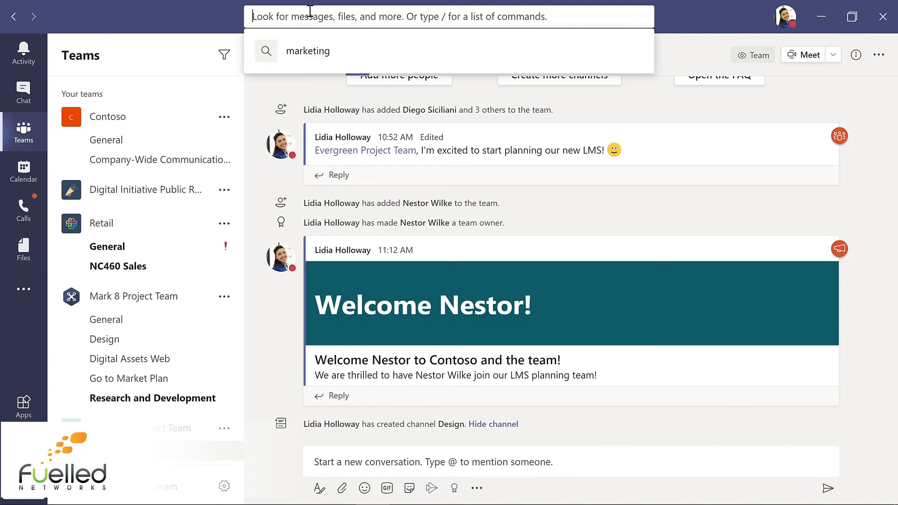
type("/")
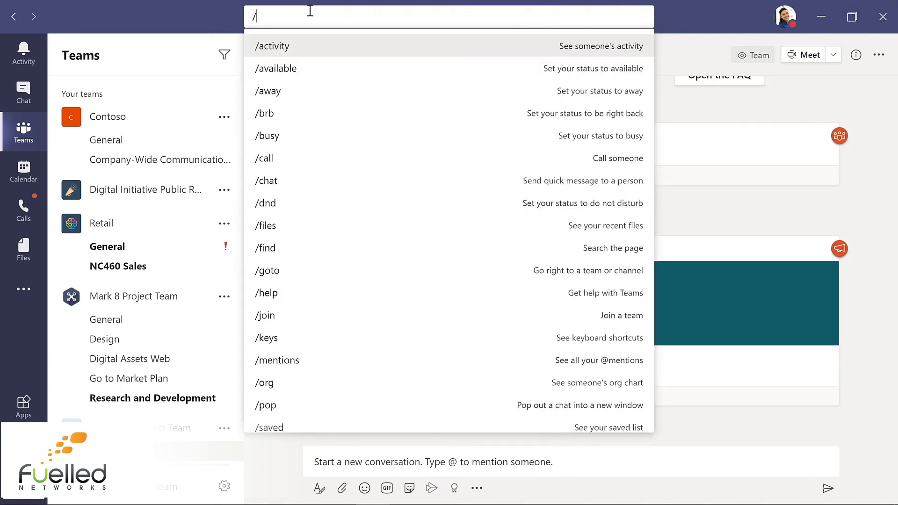
key("Escape")
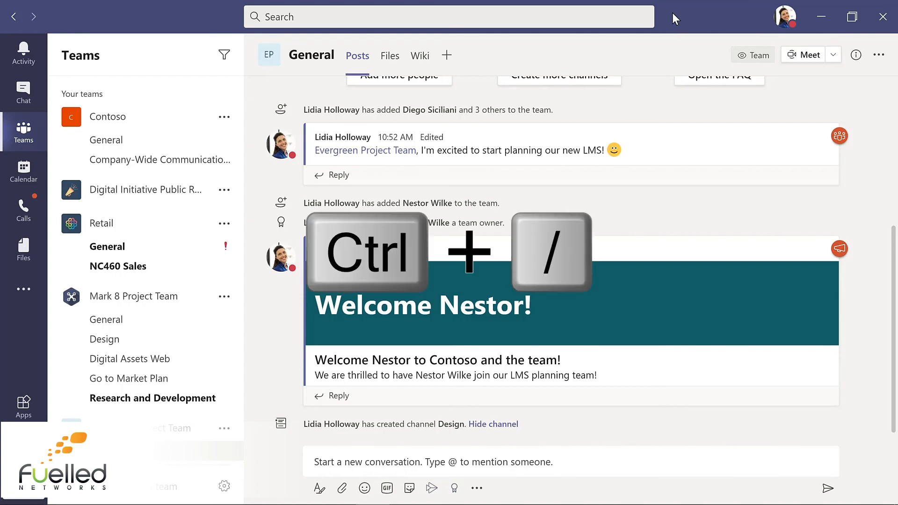
key("ctrl+slash")
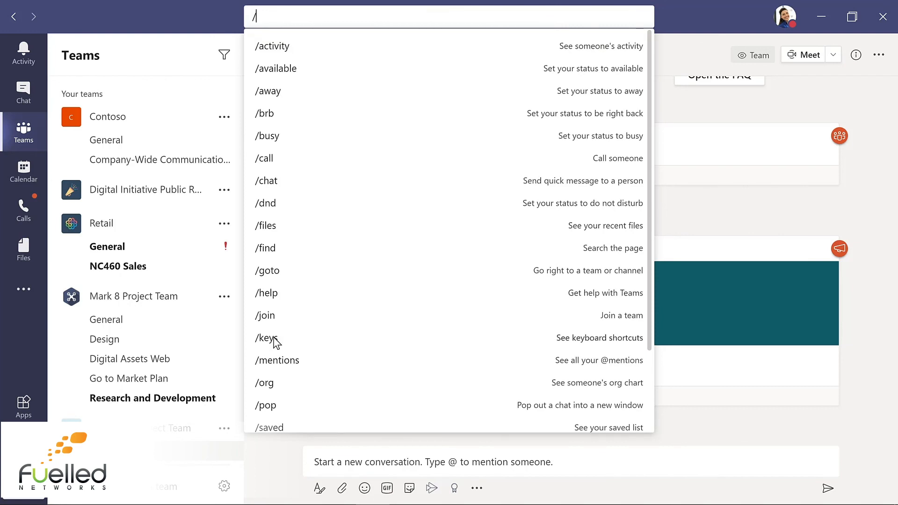
key("Escape")
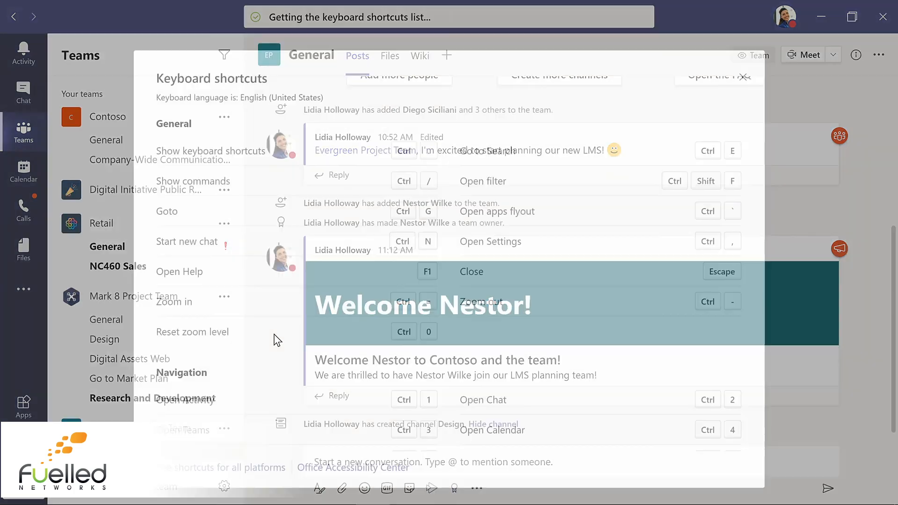